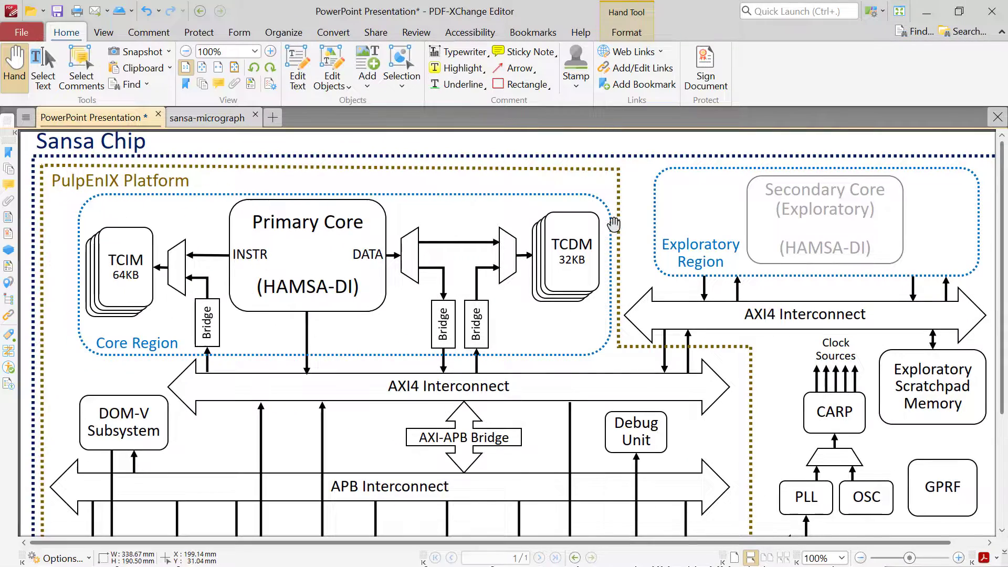
Zoom in and out and pan the exported Sansa Chip diagram to confirm it stays sharp.
{"action": "scroll", "coordinate": [613, 224], "scroll_direction": "down", "scroll_amount": 3}
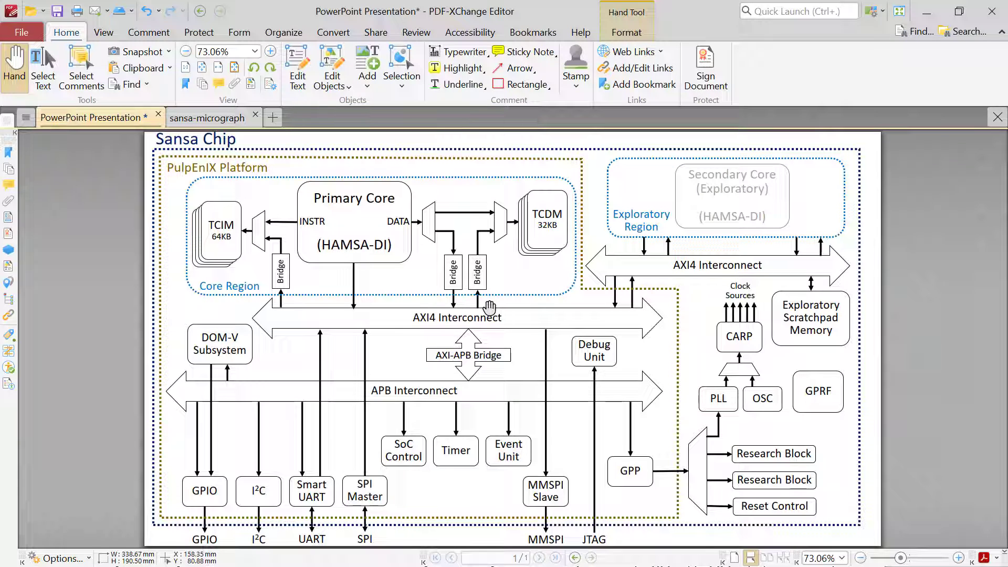
{"action": "scroll", "coordinate": [489, 306], "scroll_direction": "up", "scroll_amount": 3}
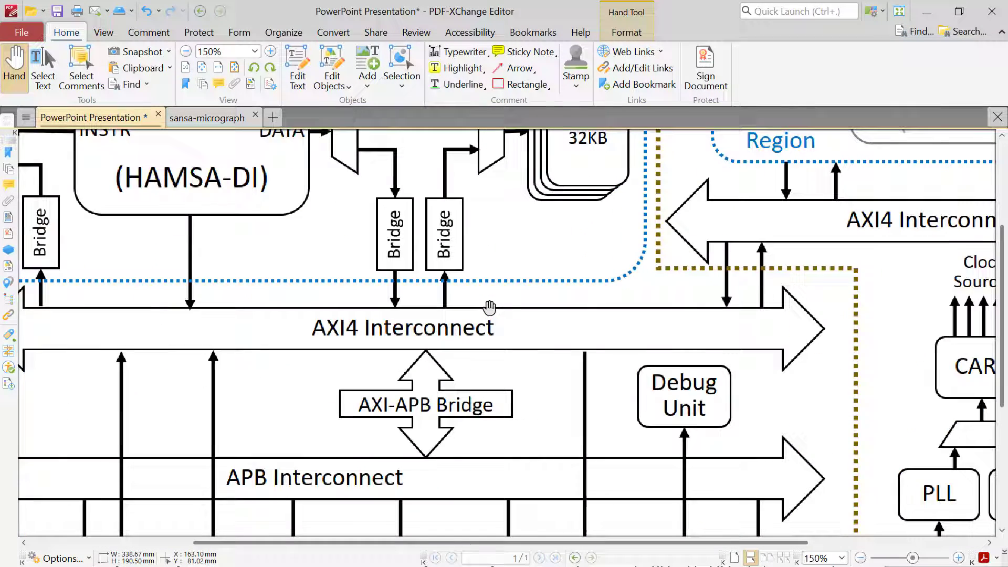
{"action": "scroll", "coordinate": [474, 324], "scroll_direction": "up", "scroll_amount": 9}
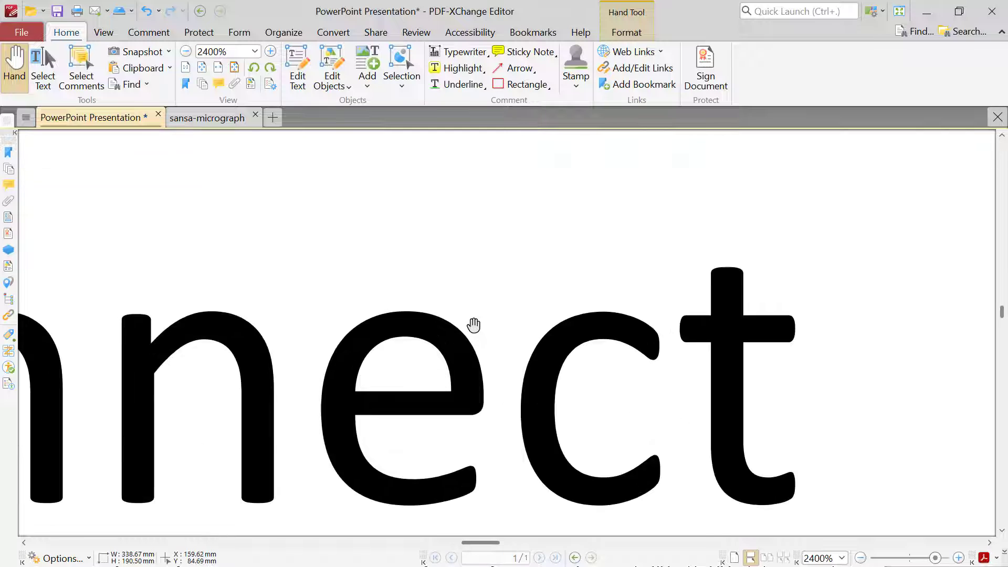
{"action": "scroll", "coordinate": [438, 384], "scroll_direction": "down", "scroll_amount": 2}
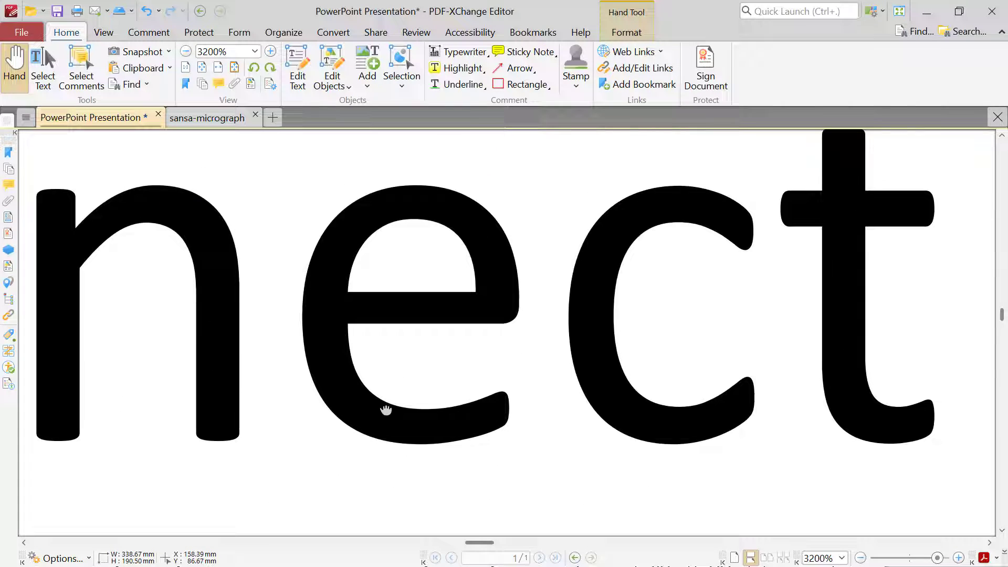
{"action": "scroll", "coordinate": [443, 354], "scroll_direction": "up", "scroll_amount": 2}
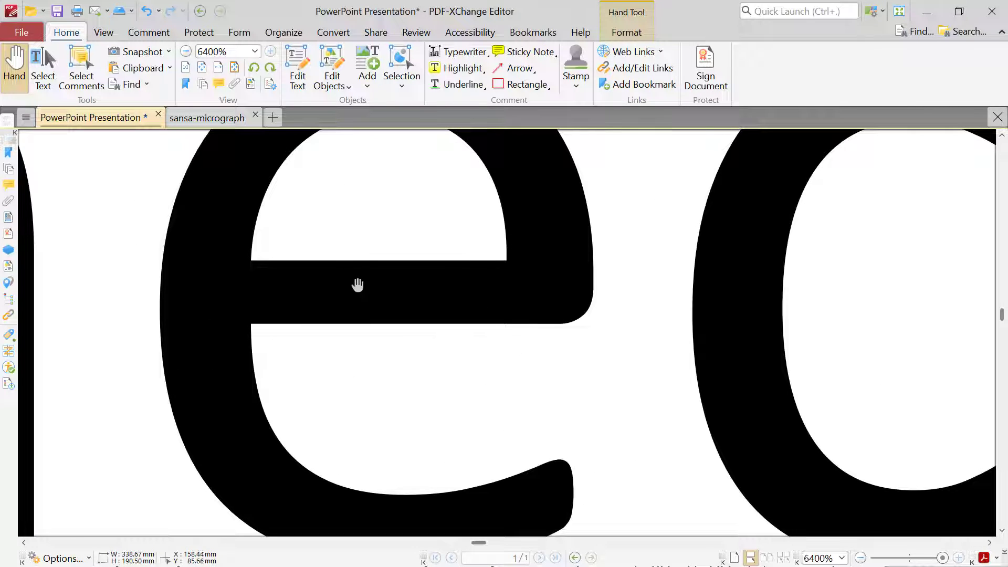
{"action": "scroll", "coordinate": [234, 336], "scroll_direction": "down", "scroll_amount": 3}
{"action": "scroll", "coordinate": [261, 360], "scroll_direction": "down", "scroll_amount": 6}
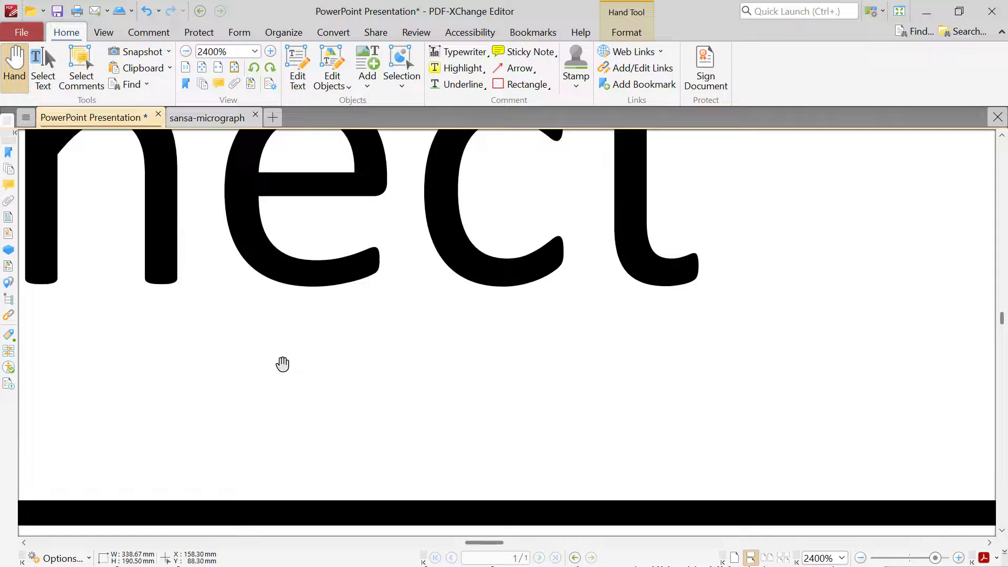
{"action": "scroll", "coordinate": [324, 319], "scroll_direction": "up", "scroll_amount": 3}
{"action": "scroll", "coordinate": [325, 320], "scroll_direction": "down", "scroll_amount": 3}
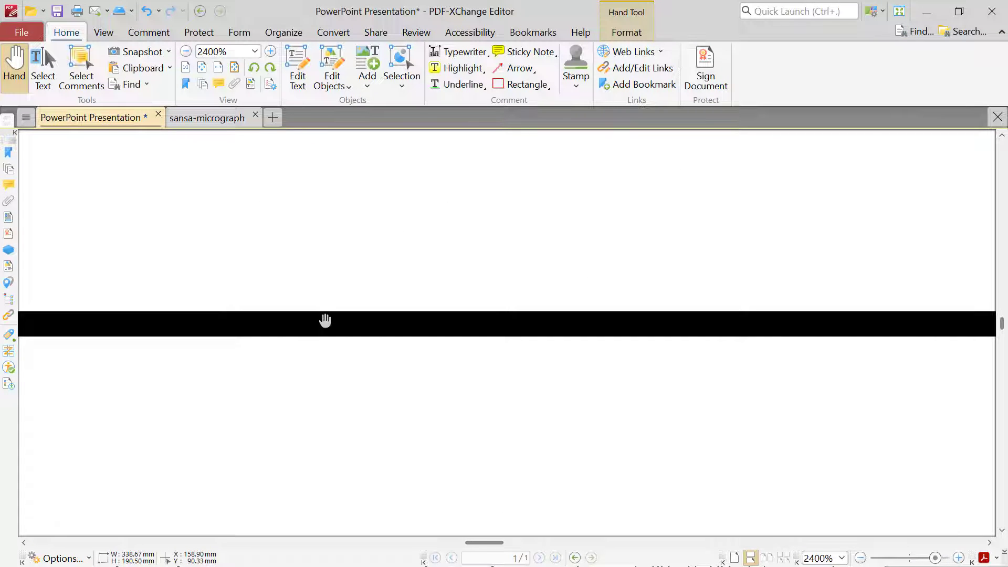
{"action": "scroll", "coordinate": [325, 320], "scroll_direction": "down", "scroll_amount": 6}
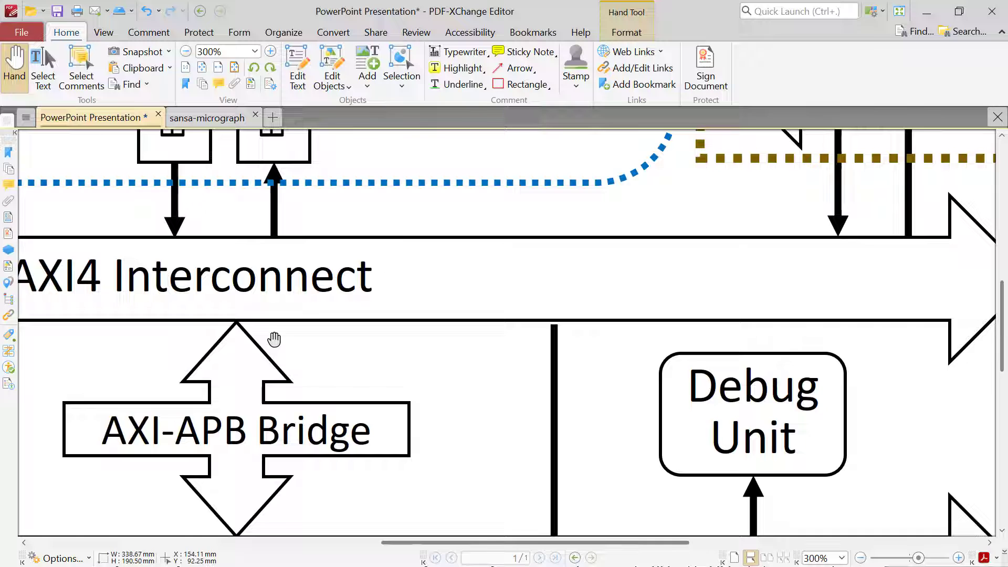
{"action": "scroll", "coordinate": [271, 338], "scroll_direction": "up", "scroll_amount": 2}
{"action": "scroll", "coordinate": [268, 339], "scroll_direction": "down", "scroll_amount": 3}
{"action": "scroll", "coordinate": [270, 325], "scroll_direction": "up", "scroll_amount": 5}
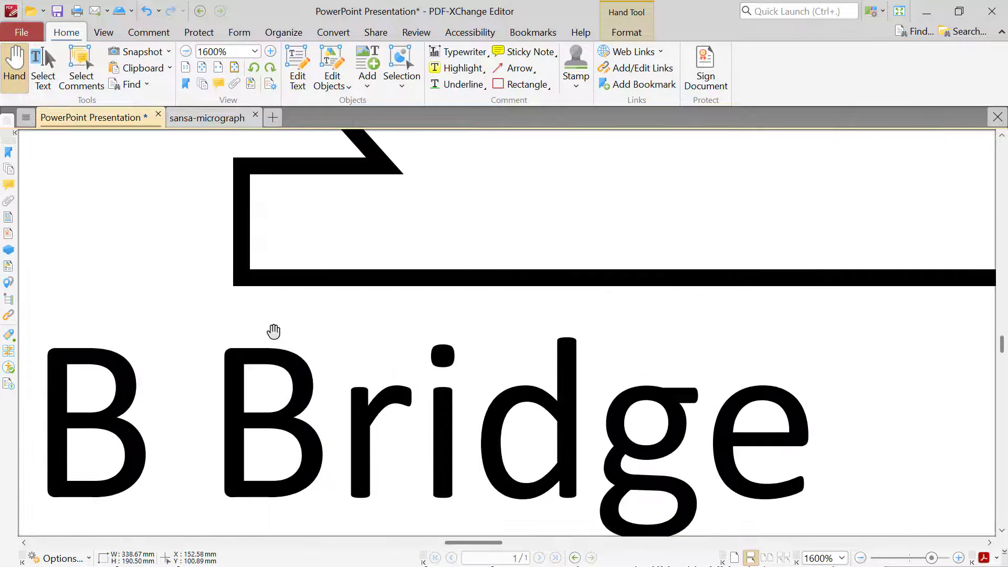
{"action": "left_click_drag", "start_coordinate": [326, 249], "coordinate": [387, 332]}
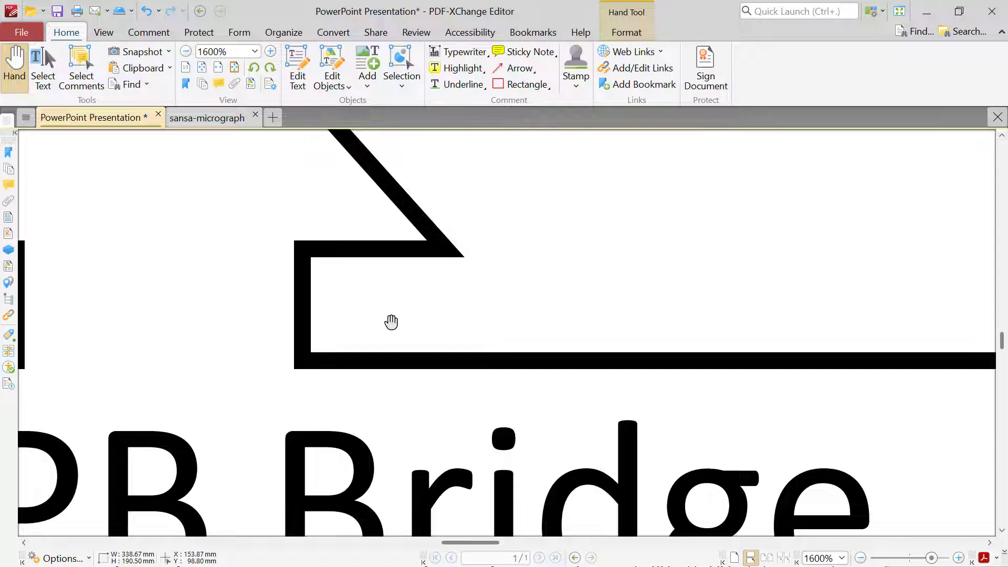
{"action": "scroll", "coordinate": [399, 310], "scroll_direction": "down", "scroll_amount": 5}
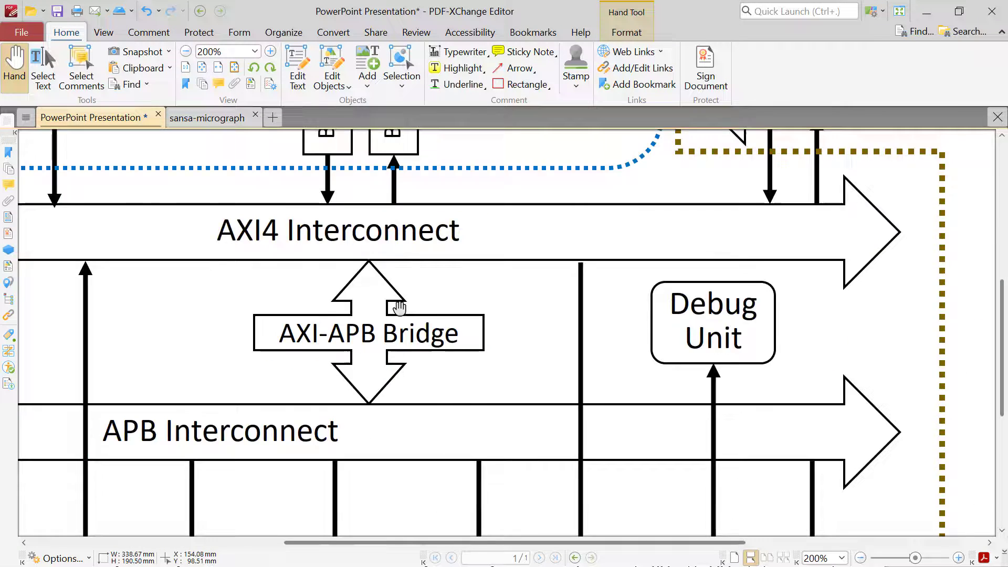
{"action": "scroll", "coordinate": [399, 310], "scroll_direction": "down", "scroll_amount": 3}
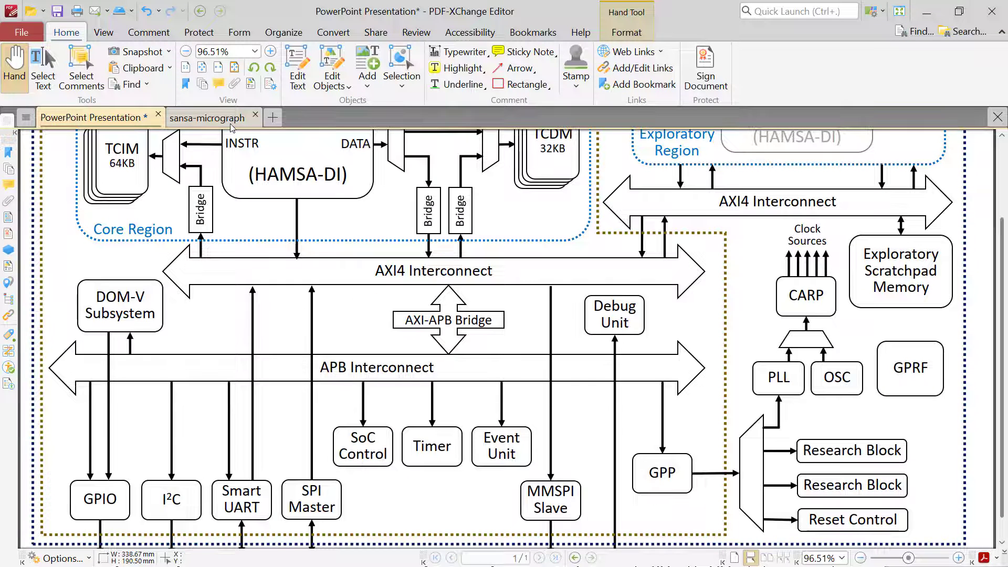
{"action": "left_click", "coordinate": [235, 120]}
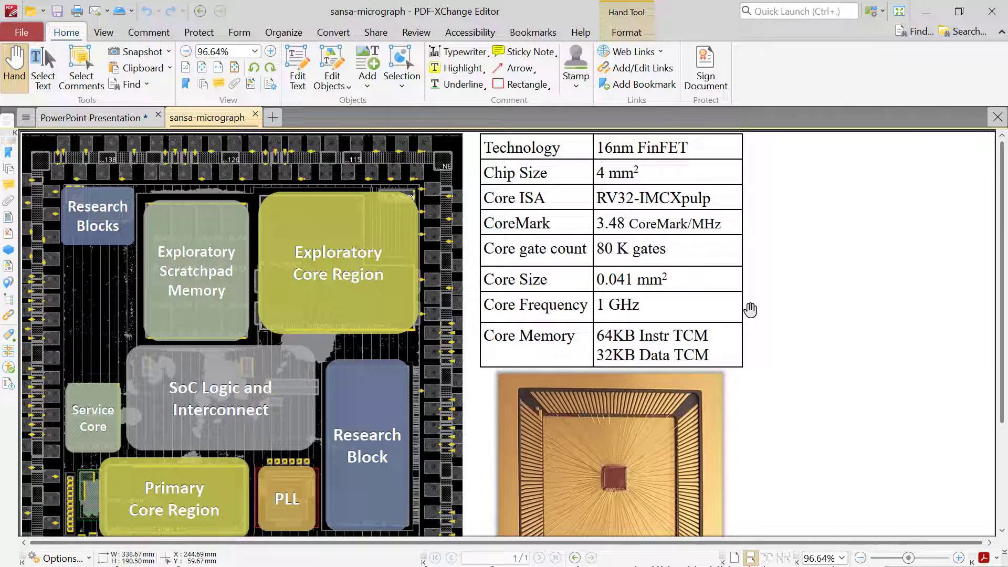
{"action": "scroll", "coordinate": [765, 332], "scroll_direction": "down", "scroll_amount": 1}
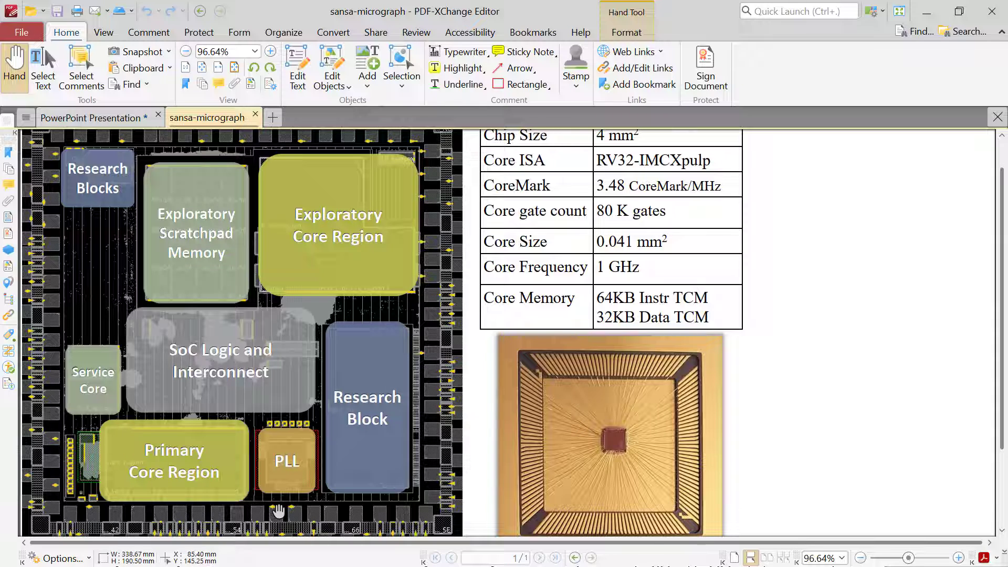
{"action": "scroll", "coordinate": [599, 391], "scroll_direction": "up", "scroll_amount": 2, "text": "ctrl"}
{"action": "scroll", "coordinate": [600, 391], "scroll_direction": "up", "scroll_amount": 5, "text": "ctrl"}
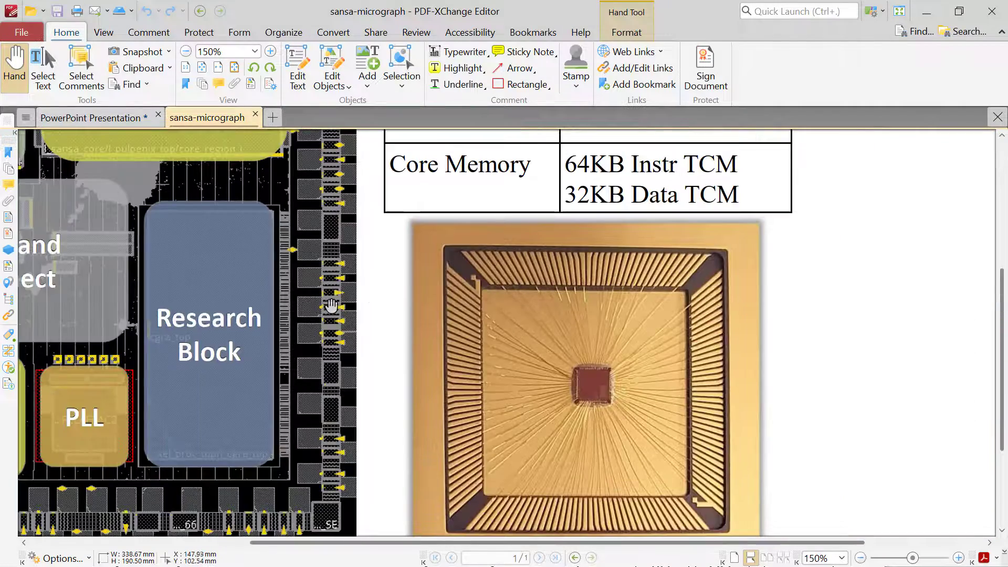
{"action": "scroll", "coordinate": [408, 303], "scroll_direction": "up", "scroll_amount": 8, "text": "ctrl"}
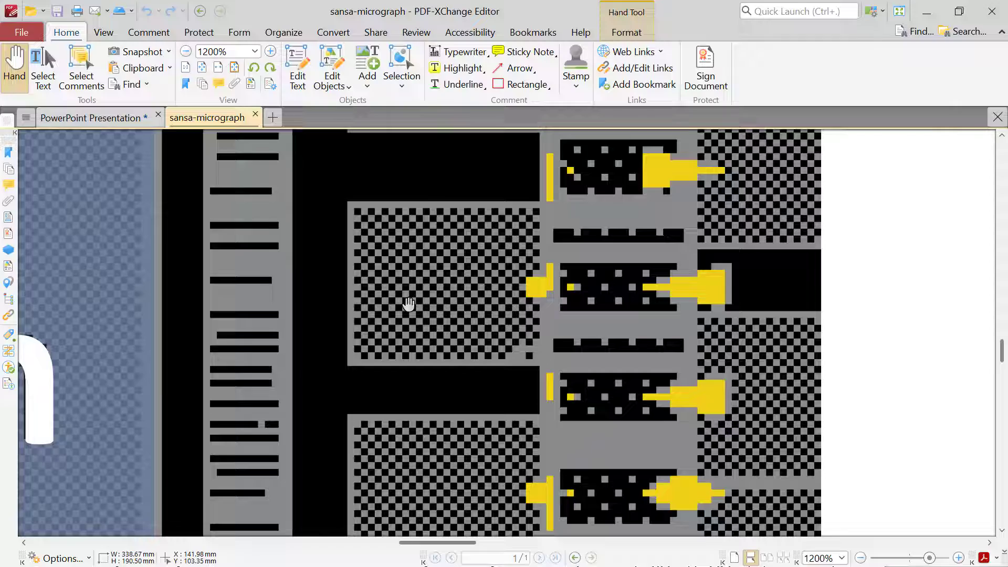
{"action": "scroll", "coordinate": [408, 304], "scroll_direction": "up", "scroll_amount": 1, "text": "ctrl"}
{"action": "scroll", "coordinate": [409, 304], "scroll_direction": "down", "scroll_amount": 4, "text": "ctrl"}
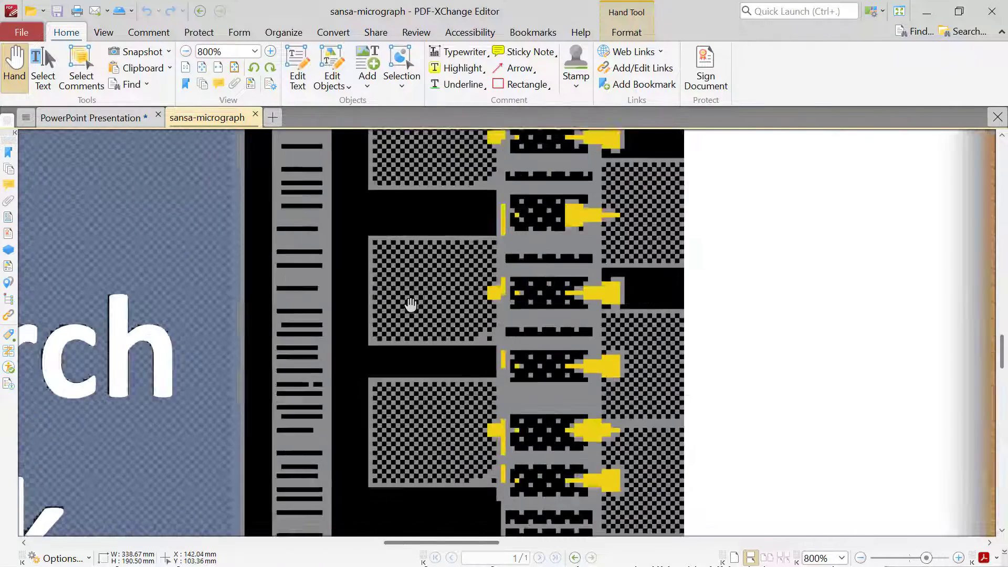
{"action": "scroll", "coordinate": [410, 303], "scroll_direction": "down", "scroll_amount": 4, "text": "ctrl"}
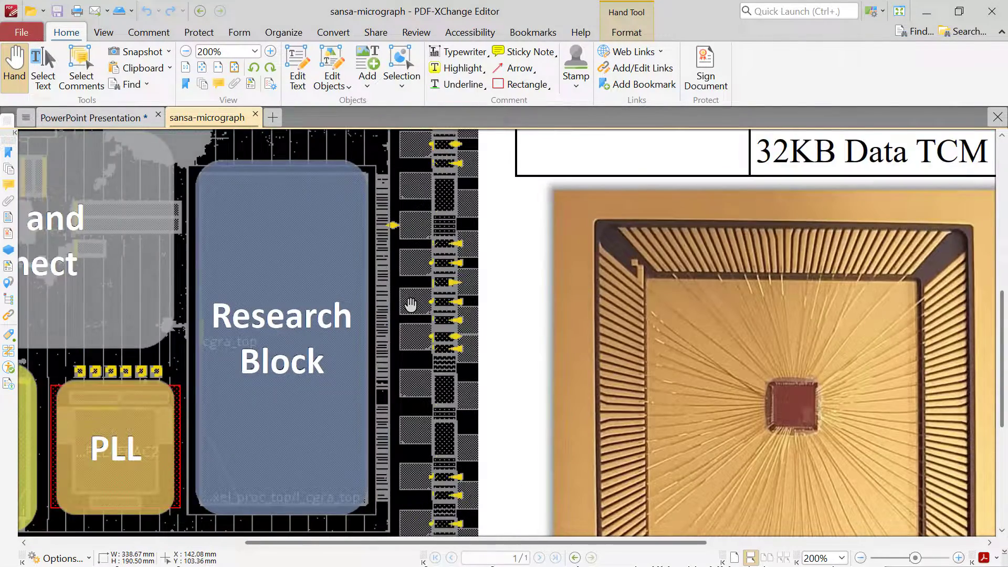
{"action": "scroll", "coordinate": [415, 302], "scroll_direction": "down", "scroll_amount": 1, "text": "ctrl"}
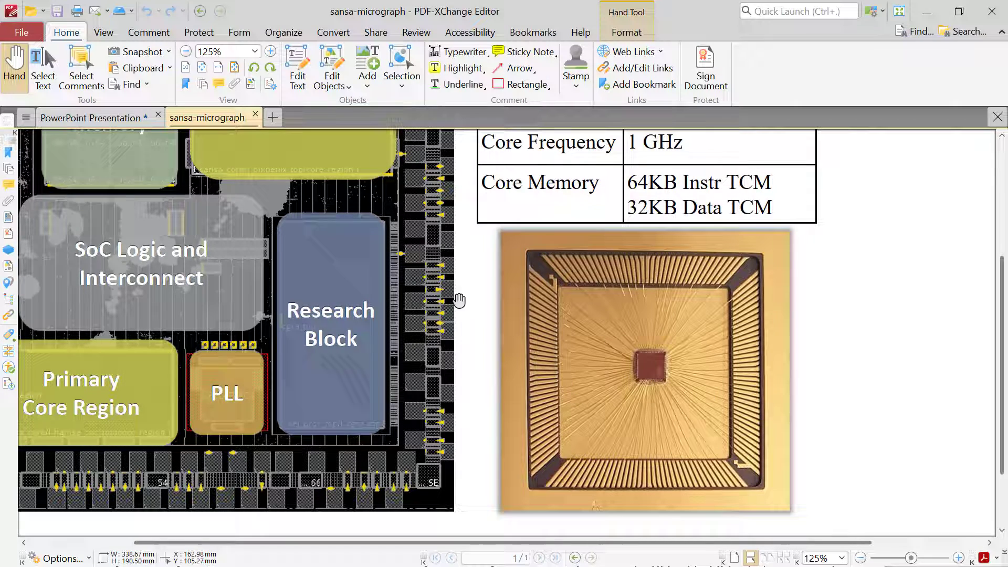
{"action": "scroll", "coordinate": [460, 286], "scroll_direction": "down", "scroll_amount": 1, "text": "ctrl"}
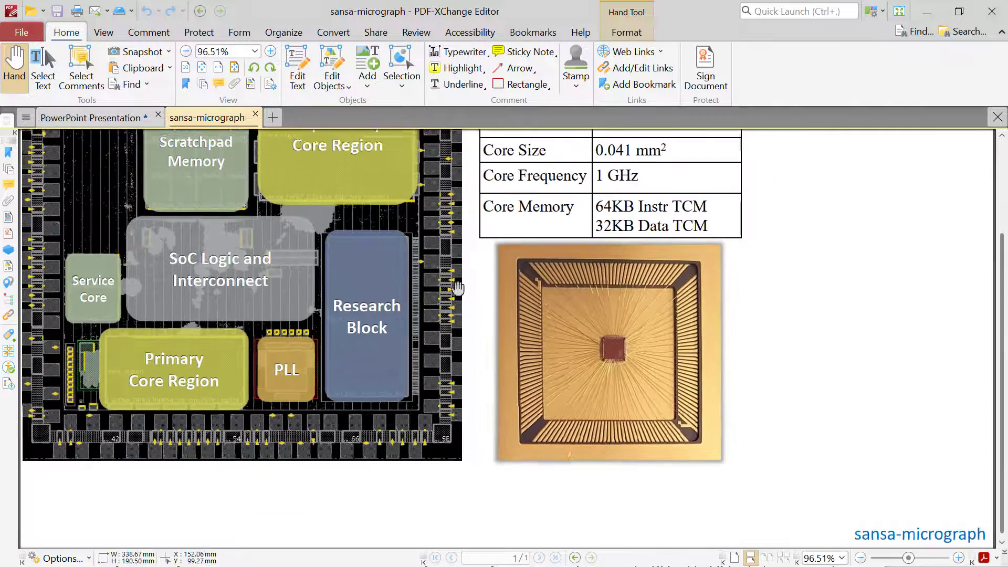
{"action": "scroll", "coordinate": [372, 312], "scroll_direction": "up", "scroll_amount": 8, "text": "ctrl"}
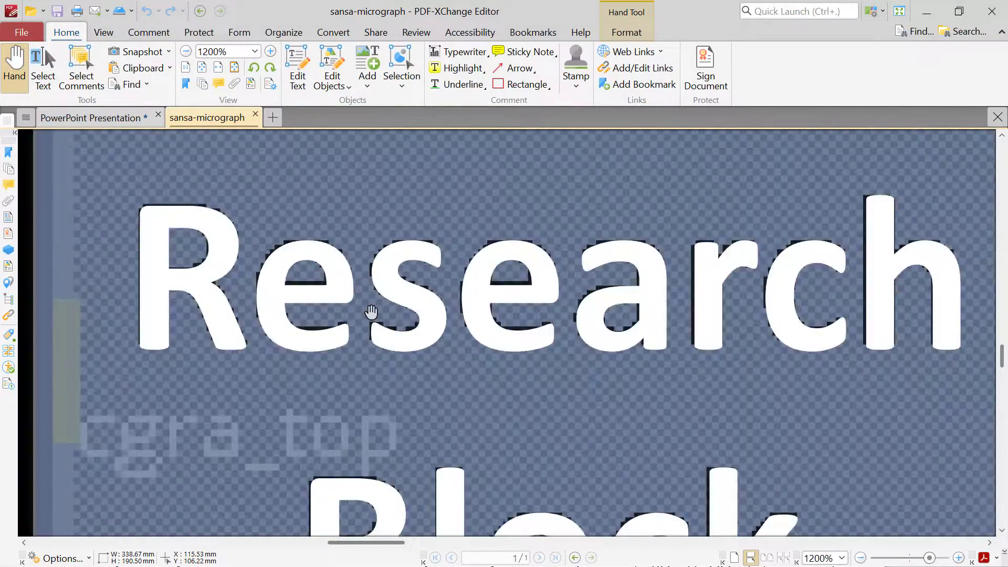
{"action": "scroll", "coordinate": [371, 312], "scroll_direction": "up", "scroll_amount": 1, "text": "ctrl"}
{"action": "scroll", "coordinate": [371, 312], "scroll_direction": "down", "scroll_amount": 3, "text": "ctrl"}
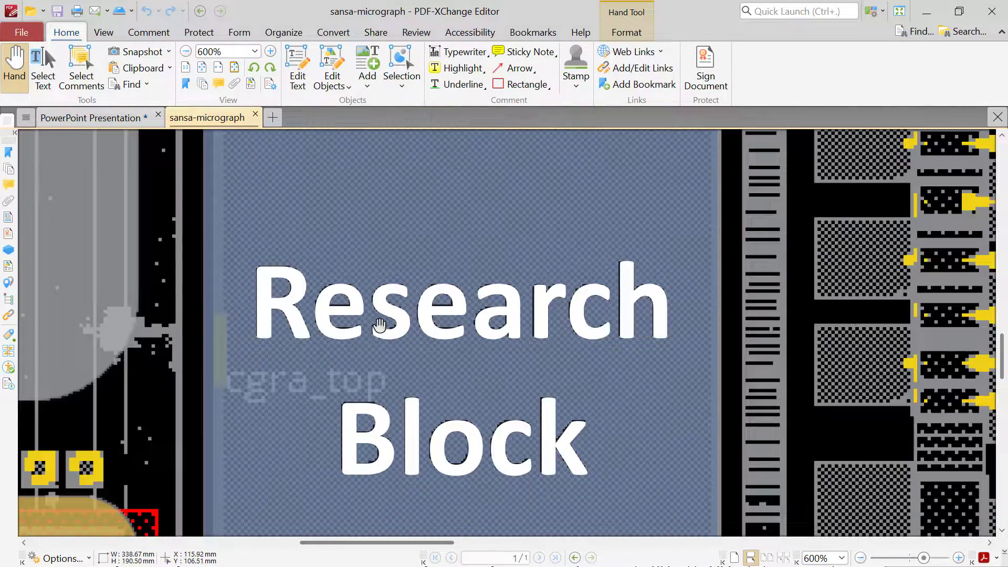
{"action": "scroll", "coordinate": [378, 325], "scroll_direction": "down", "scroll_amount": 6, "text": "ctrl"}
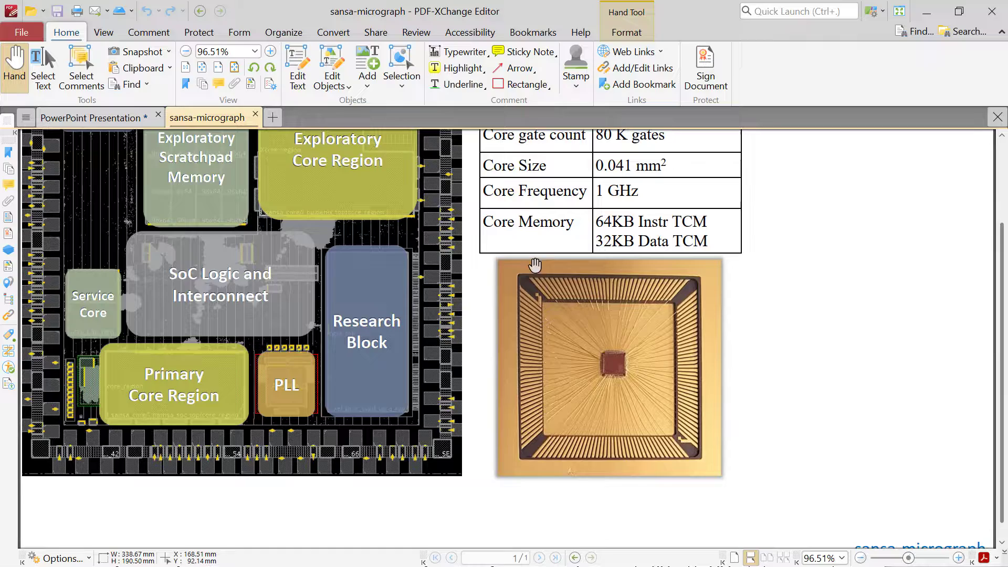
{"action": "scroll", "coordinate": [541, 294], "scroll_direction": "up", "scroll_amount": 3}
{"action": "scroll", "coordinate": [559, 330], "scroll_direction": "up", "scroll_amount": 8, "text": "ctrl"}
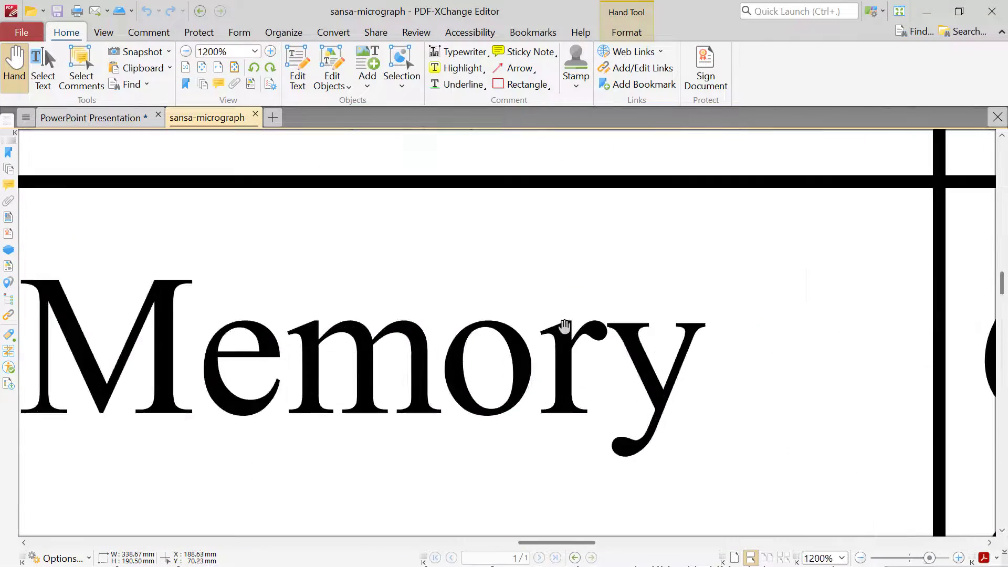
{"action": "scroll", "coordinate": [564, 326], "scroll_direction": "up", "scroll_amount": 1, "text": "ctrl"}
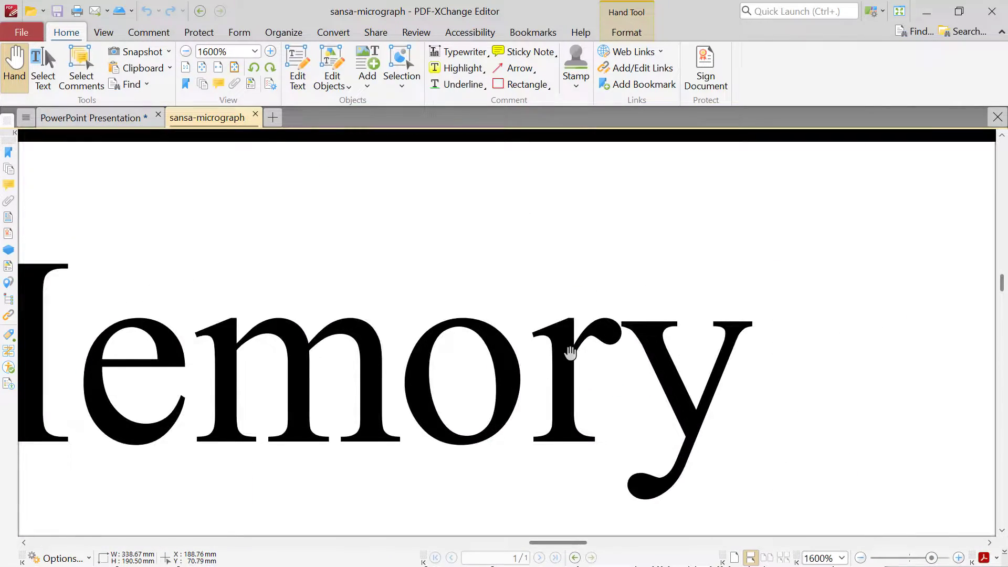
{"action": "scroll", "coordinate": [571, 352], "scroll_direction": "down", "scroll_amount": 10, "text": "ctrl"}
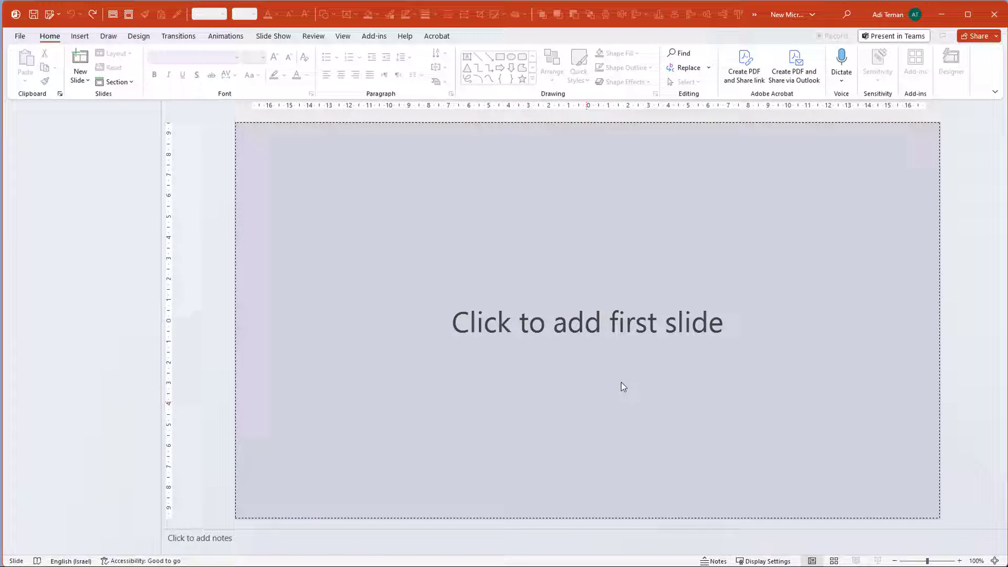
Create the first slide and switch it to the Office Theme Blank layout.
{"action": "left_click", "coordinate": [596, 328]}
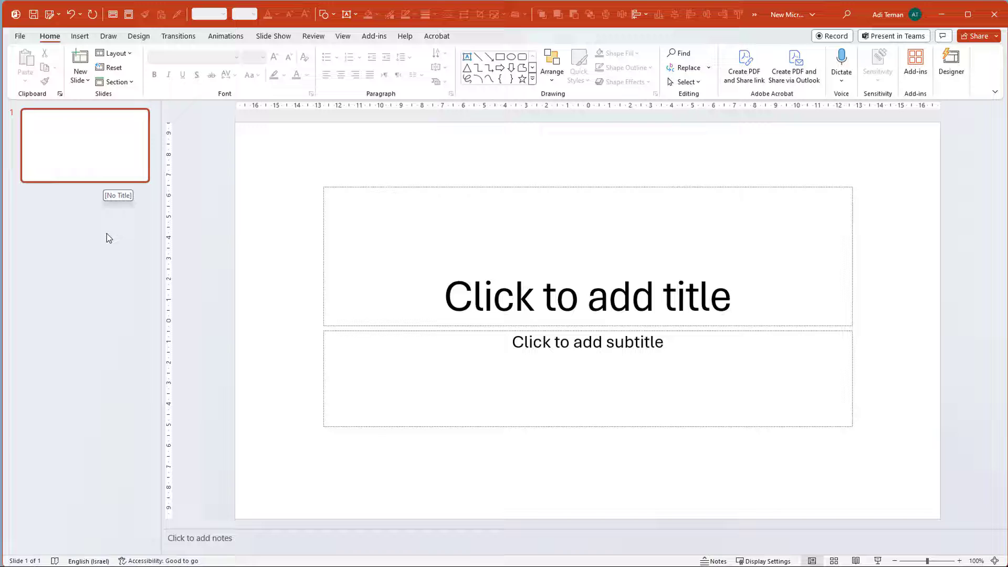
{"action": "right_click", "coordinate": [96, 155]}
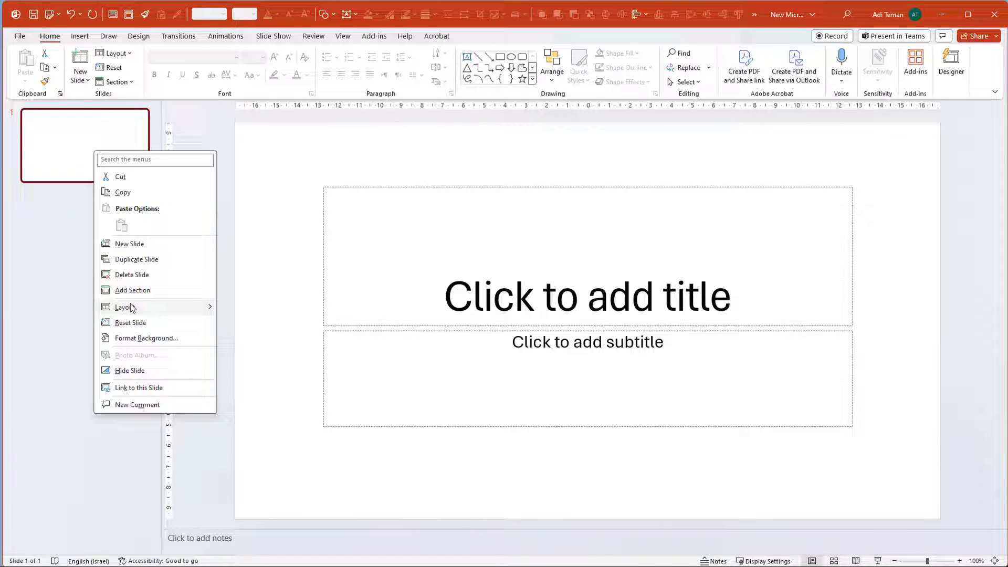
{"action": "mouse_move", "coordinate": [133, 310]}
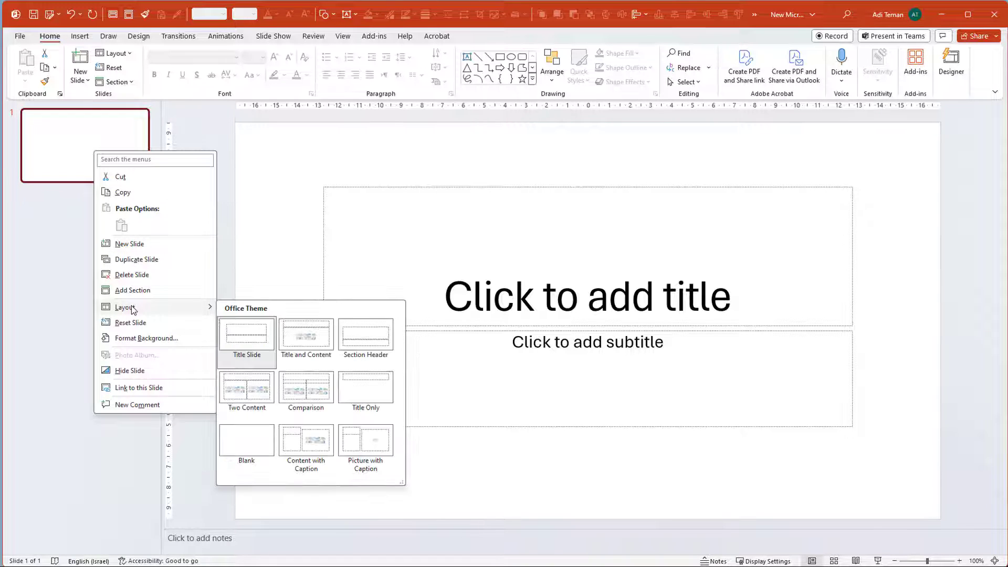
{"action": "left_click", "coordinate": [251, 450]}
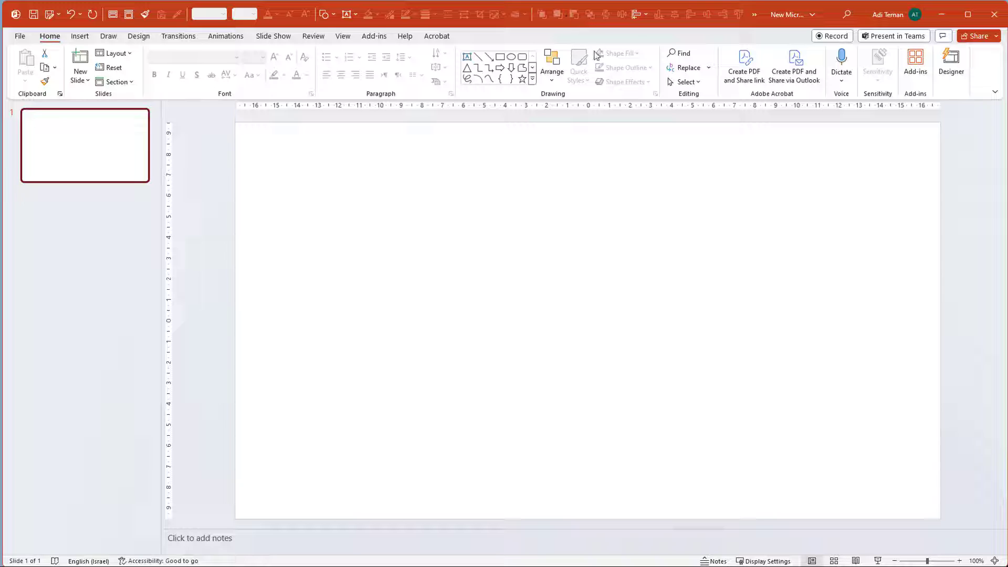
Move the quick access toolbar below the ribbon, then pin the full ribbon as always shown.
{"action": "right_click", "coordinate": [471, 14]}
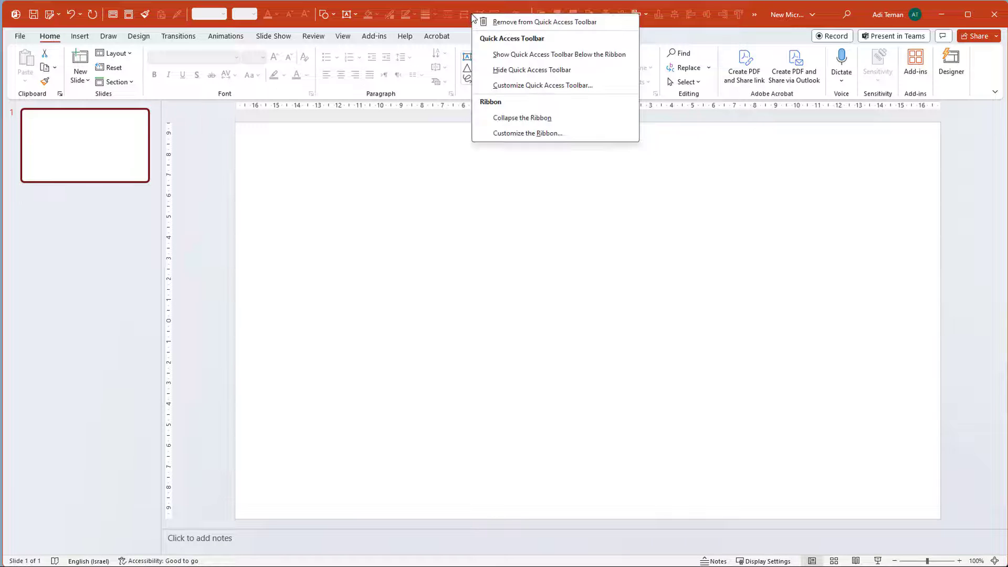
{"action": "left_click", "coordinate": [512, 57]}
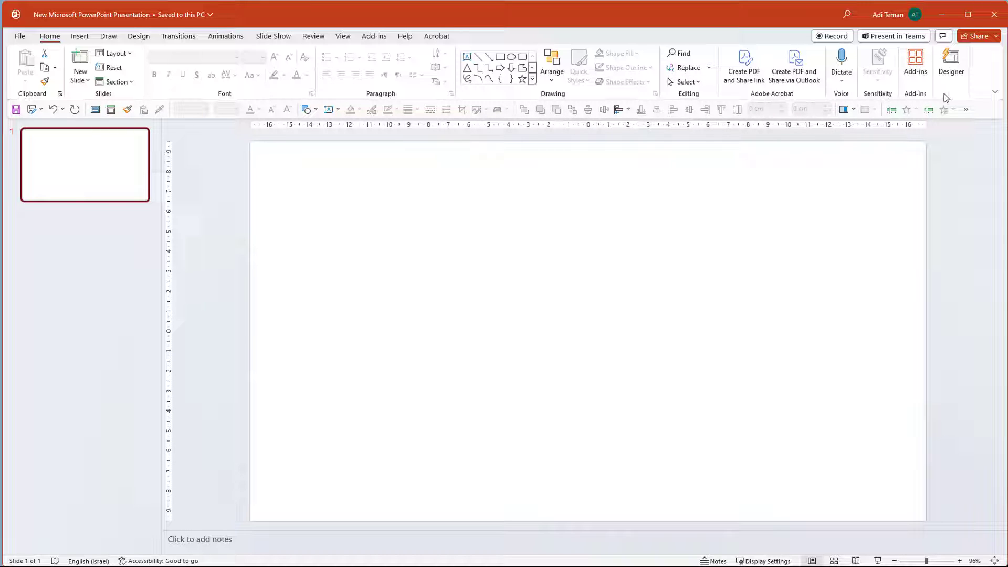
{"action": "left_click", "coordinate": [995, 94]}
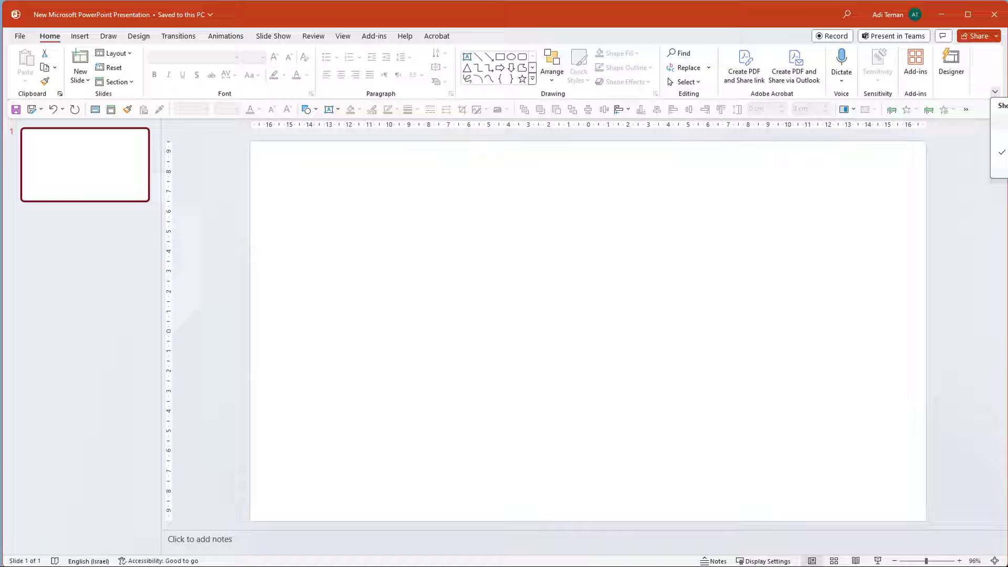
{"action": "left_click", "coordinate": [1003, 129]}
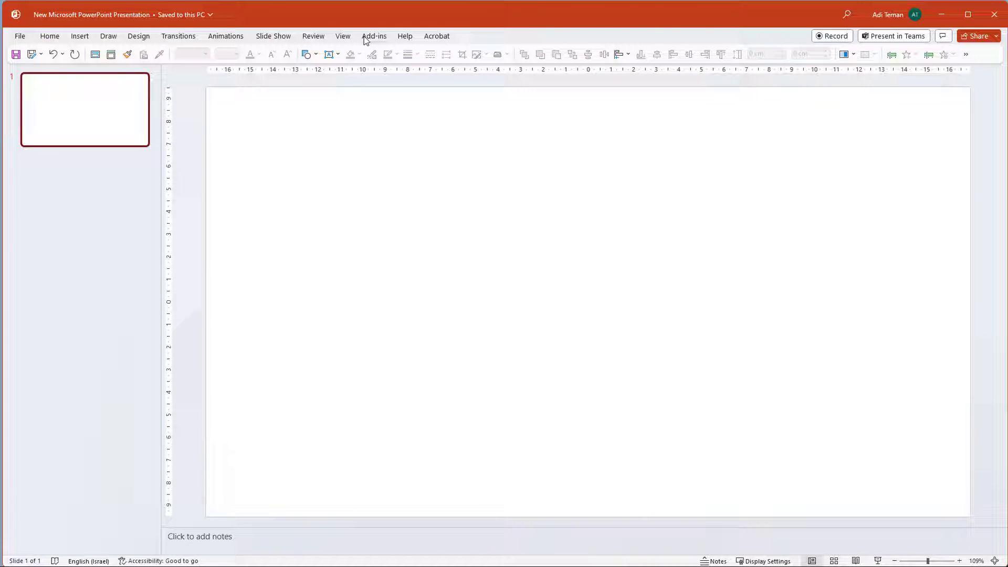
{"action": "left_click", "coordinate": [55, 40]}
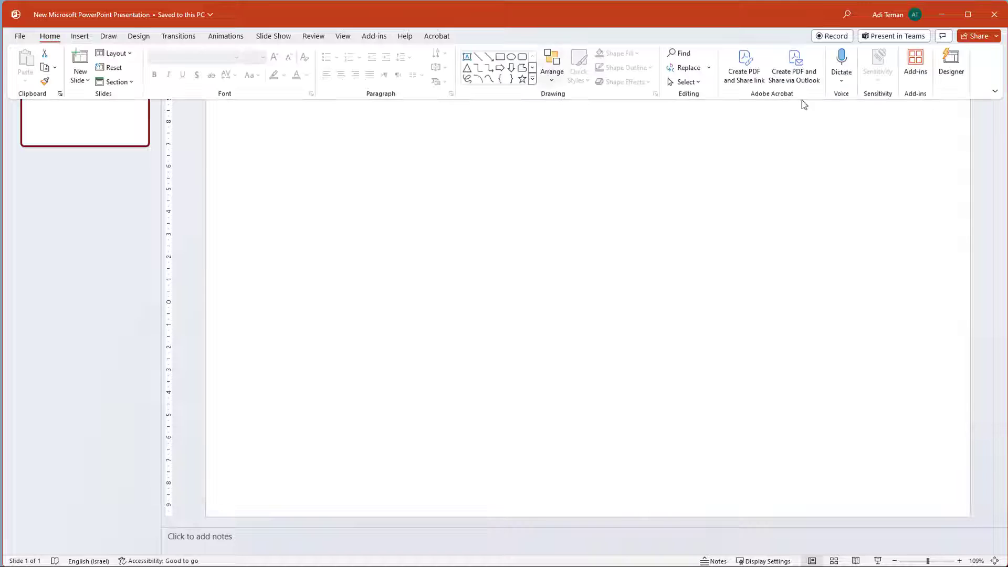
{"action": "left_click", "coordinate": [994, 91]}
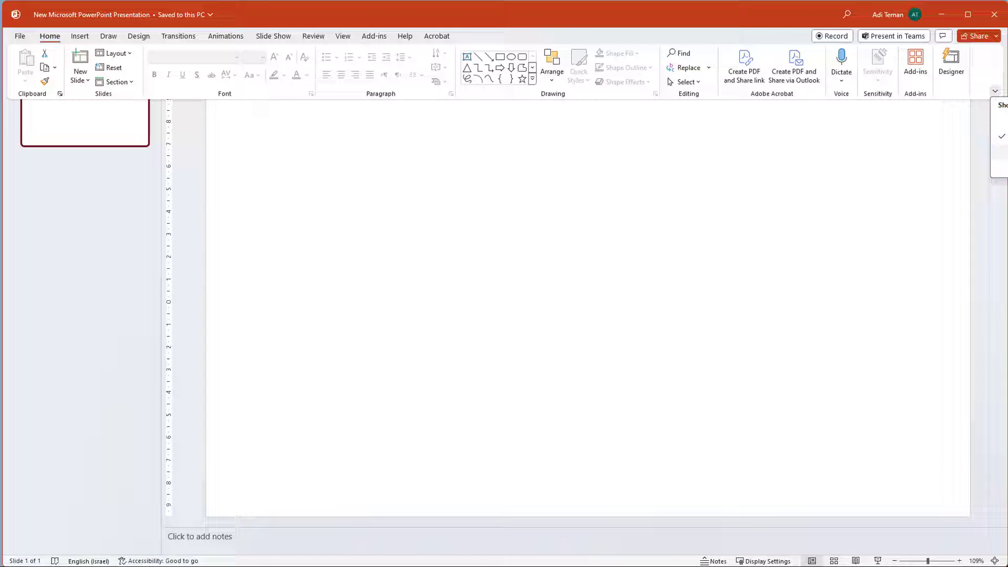
{"action": "left_click", "coordinate": [994, 167]}
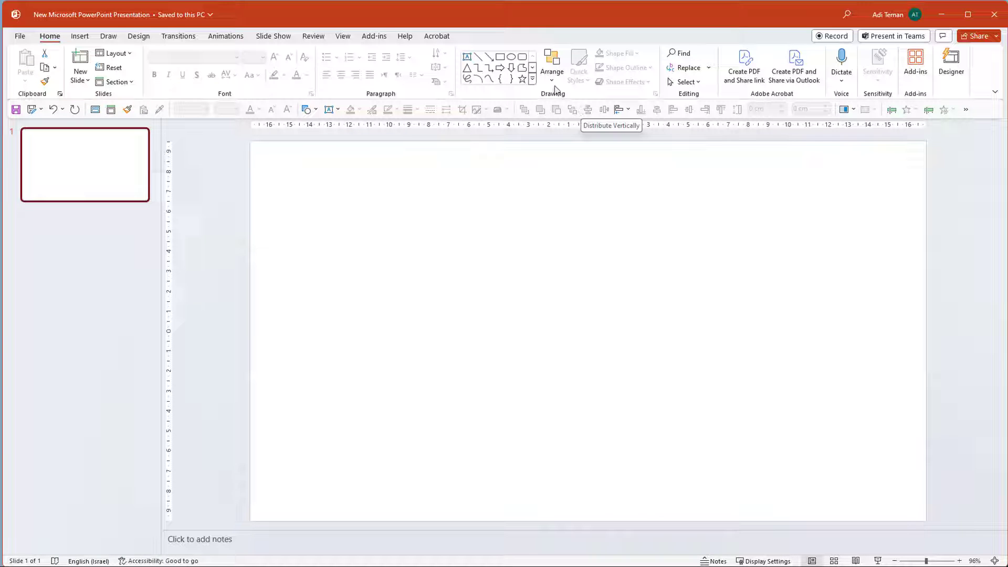
Open the Quick Access Toolbar page of PowerPoint Options from the File menu.
{"action": "right_click", "coordinate": [556, 64]}
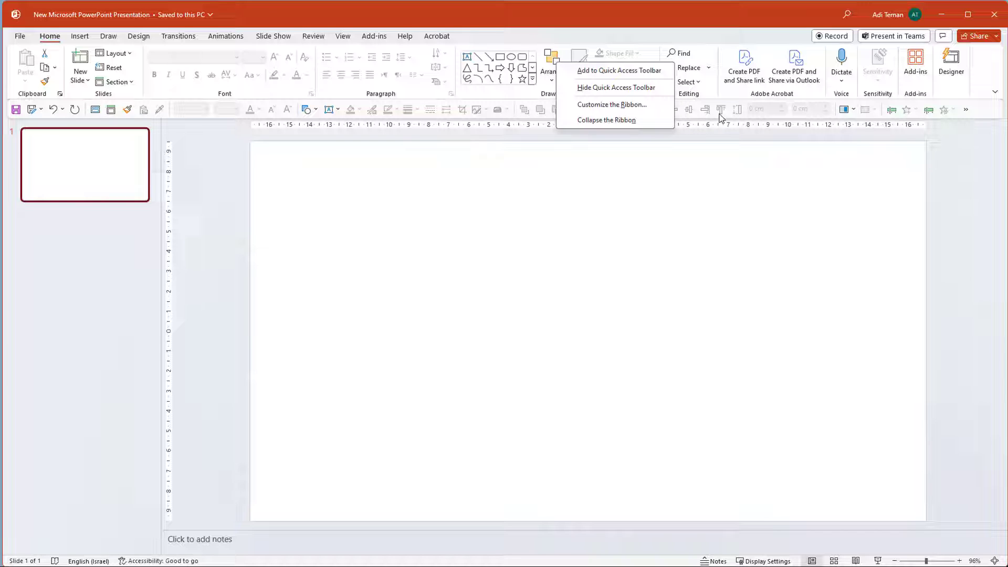
{"action": "key", "text": "Escape"}
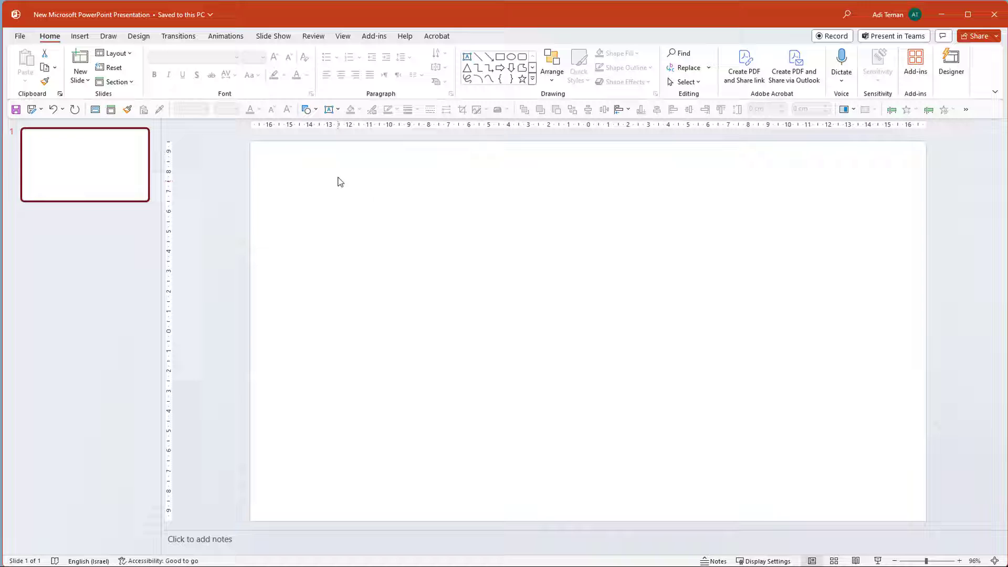
{"action": "left_click", "coordinate": [20, 36]}
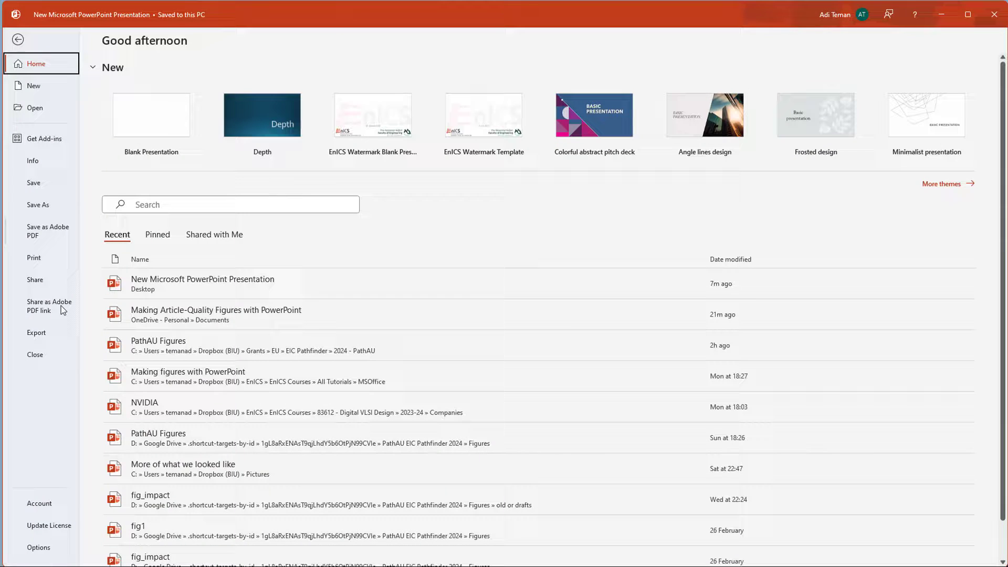
{"action": "left_click", "coordinate": [39, 547]}
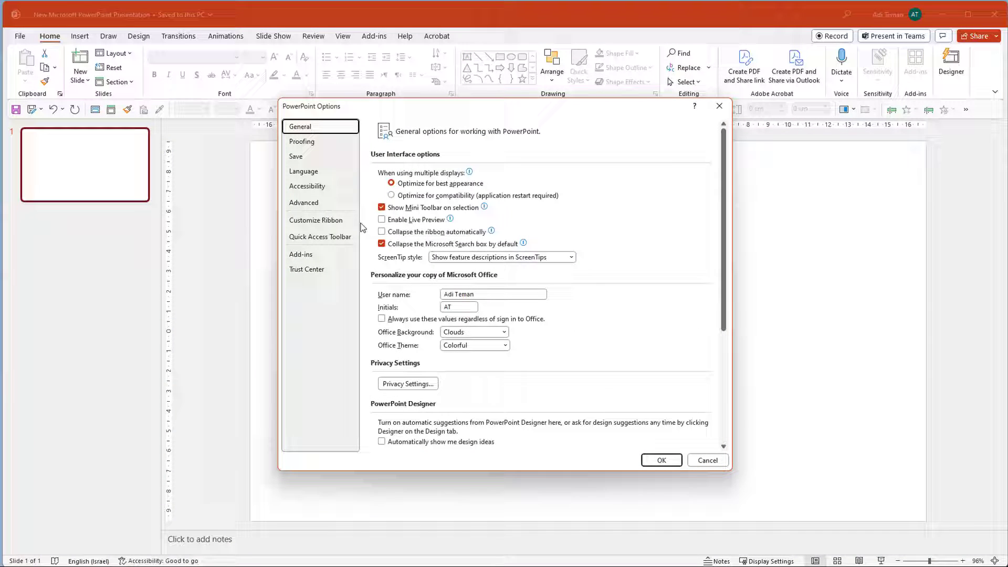
{"action": "left_click", "coordinate": [318, 239]}
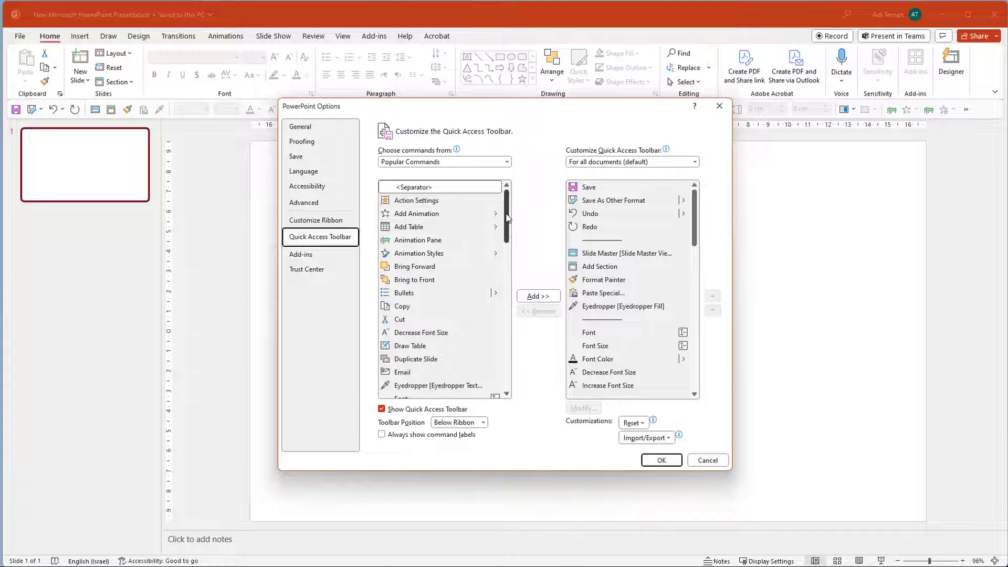
Set 'Choose commands from' to All Commands and select the <Separator> entry.
{"action": "left_click_drag", "start_coordinate": [507, 216], "coordinate": [501, 184]}
{"action": "left_click", "coordinate": [507, 162]}
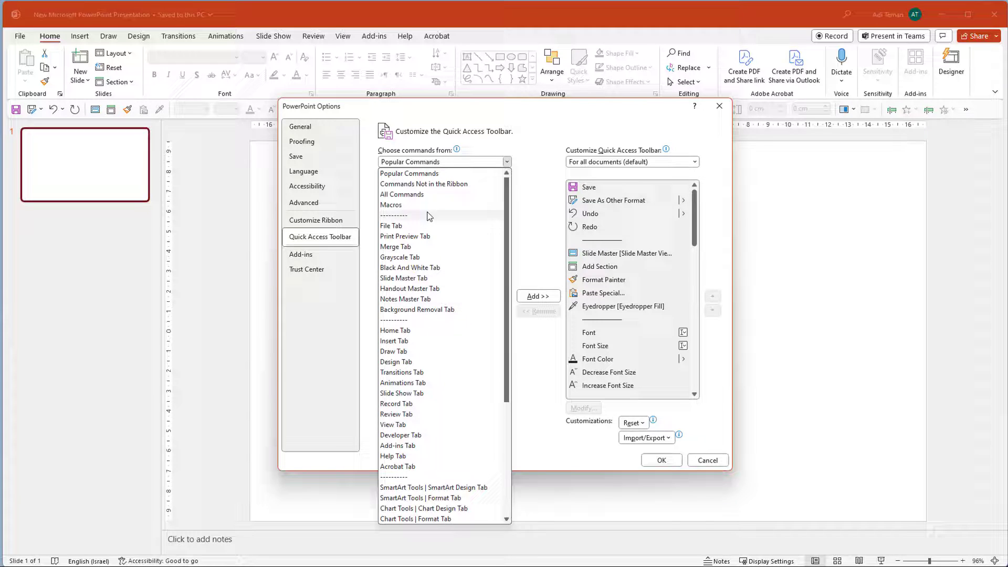
{"action": "key", "text": "Escape"}
{"action": "key", "text": "Down"}
{"action": "key", "text": "Down"}
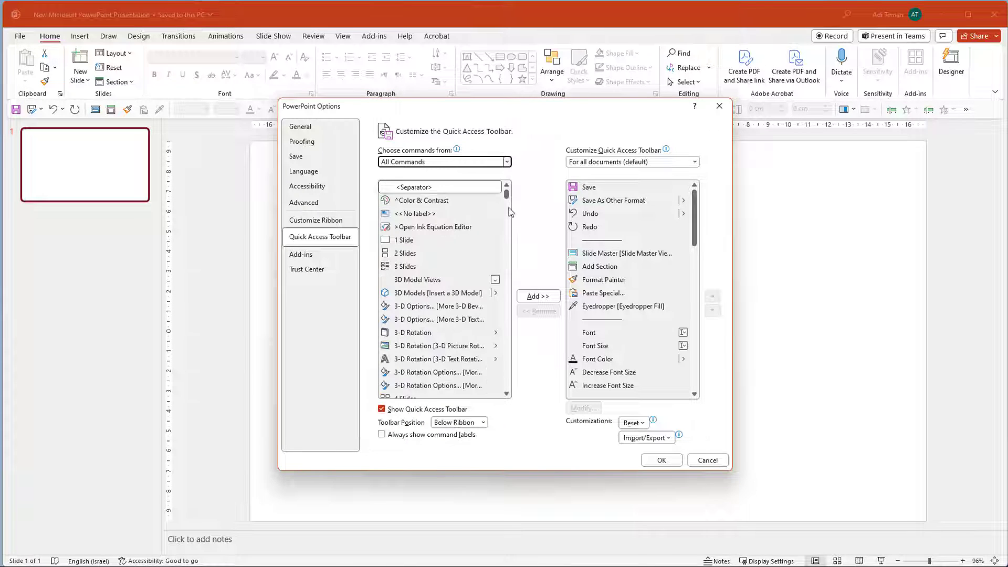
{"action": "mouse_move", "coordinate": [507, 193]}
{"action": "left_mouse_down"}
{"action": "mouse_move", "coordinate": [513, 295]}
{"action": "mouse_move", "coordinate": [509, 187]}
{"action": "left_mouse_up"}
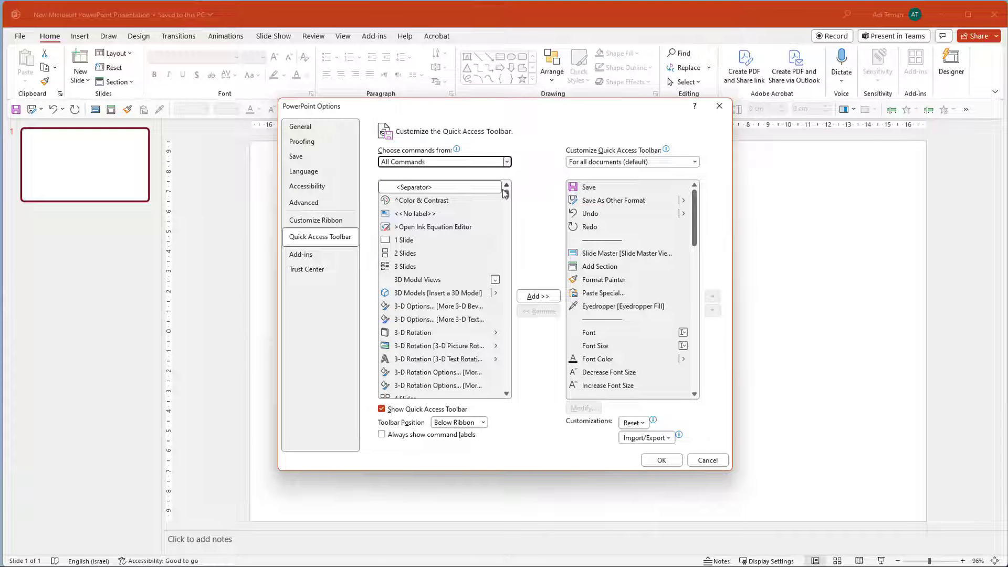
{"action": "left_click", "coordinate": [426, 188]}
Confirm PowerPoint Options with OK so the toolbar changes take effect.
{"action": "left_click", "coordinate": [669, 463]}
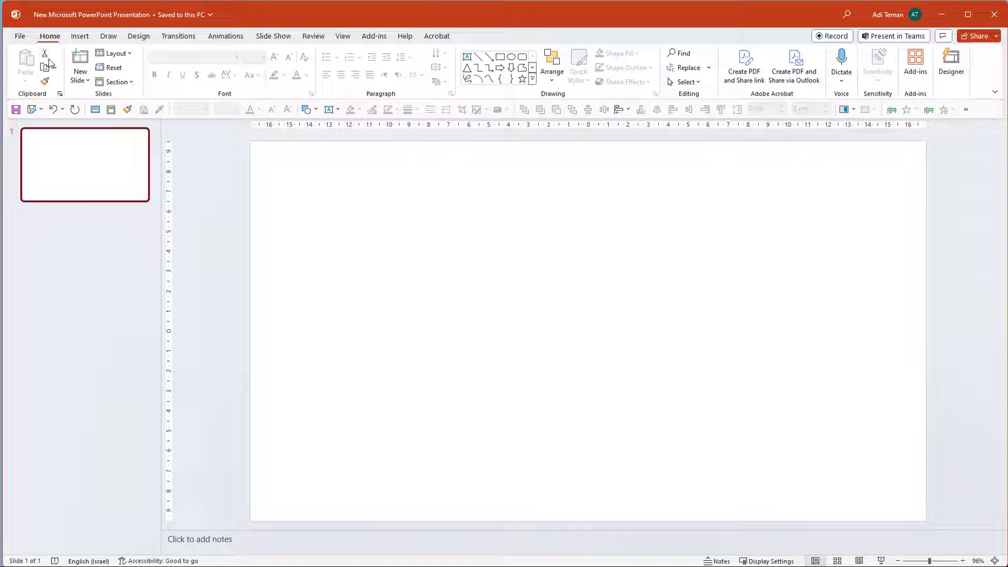
{"action": "left_click", "coordinate": [21, 37]}
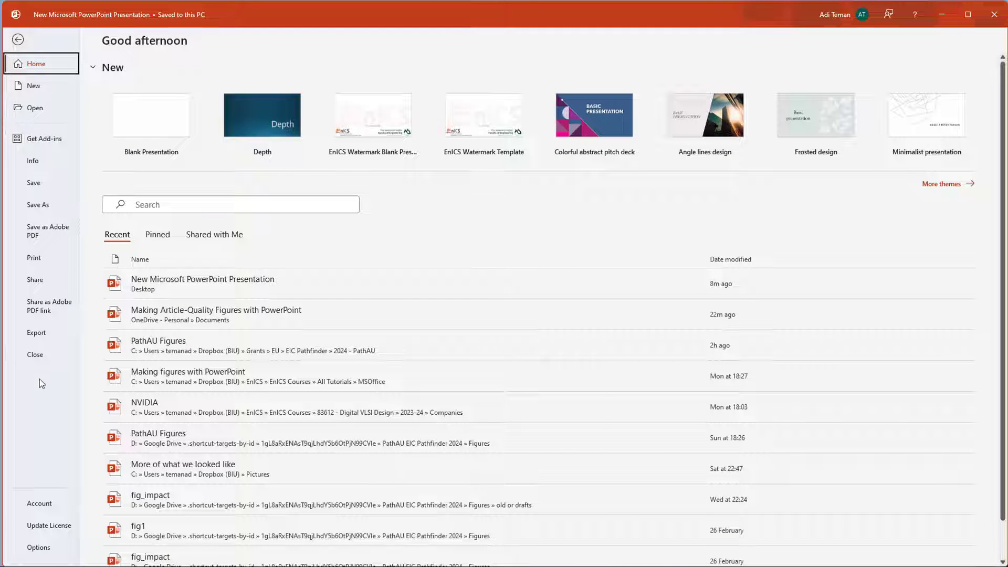
{"action": "left_click", "coordinate": [43, 548]}
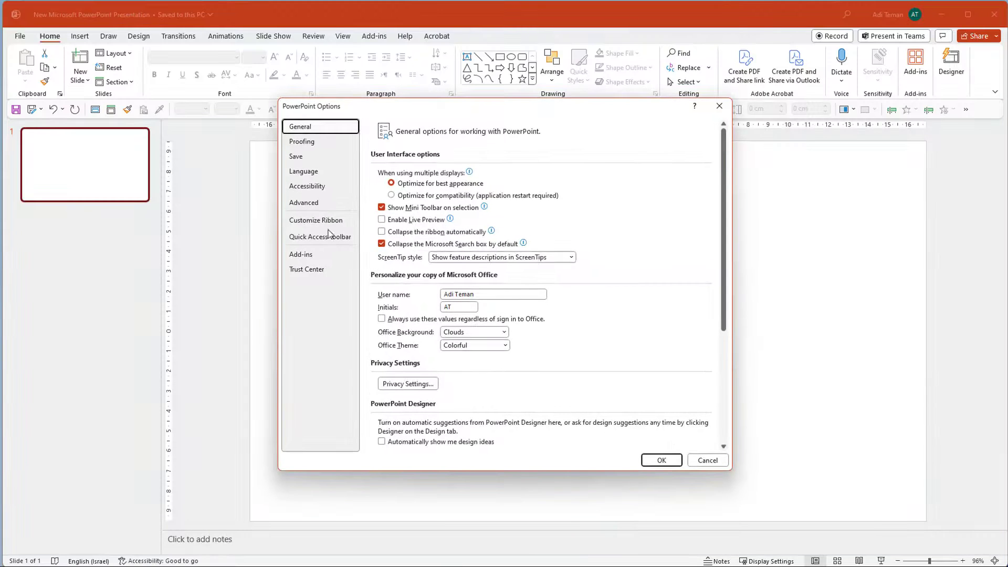
{"action": "left_click", "coordinate": [326, 236]}
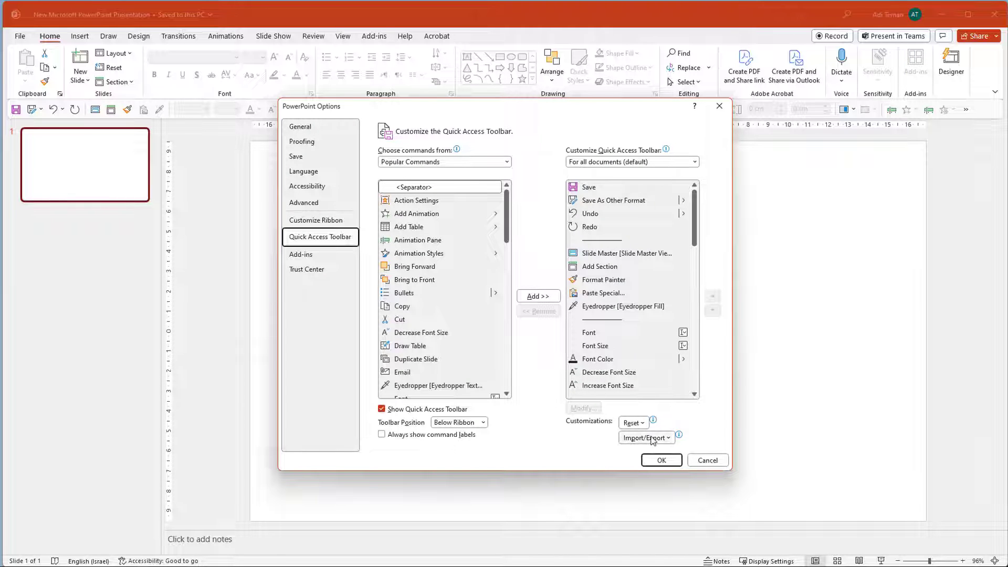
{"action": "left_click", "coordinate": [652, 440]}
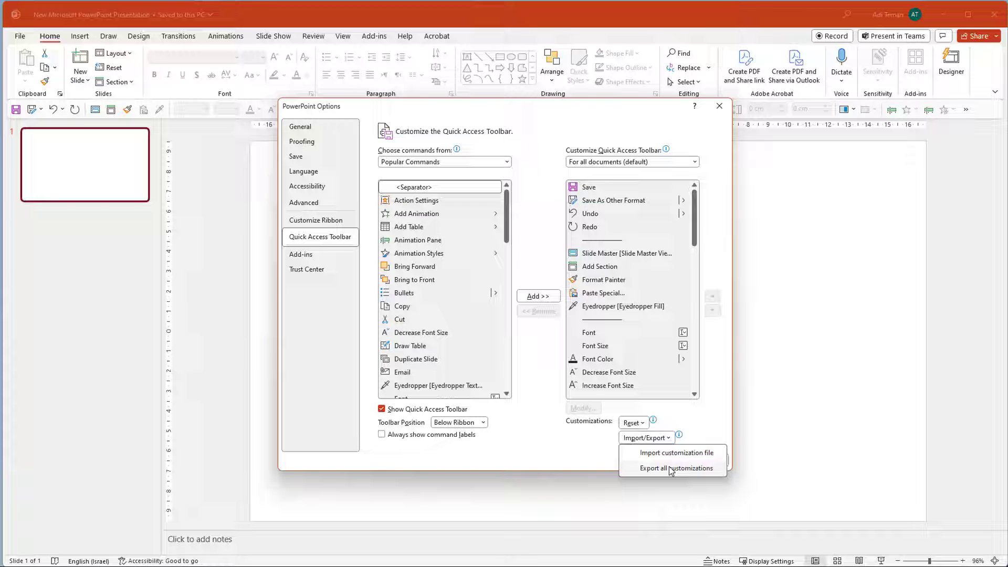
{"action": "left_click", "coordinate": [671, 469]}
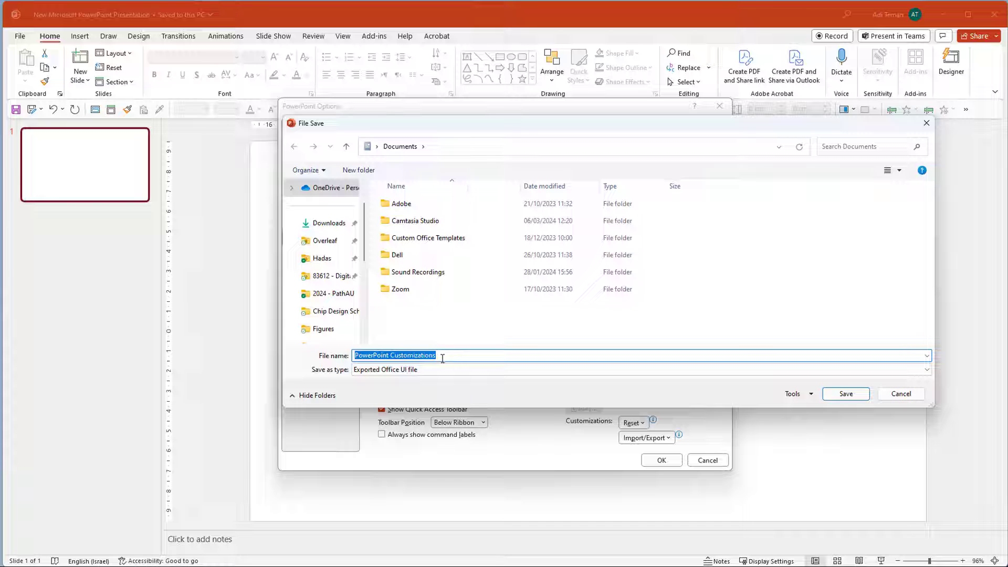
{"action": "left_click", "coordinate": [899, 394]}
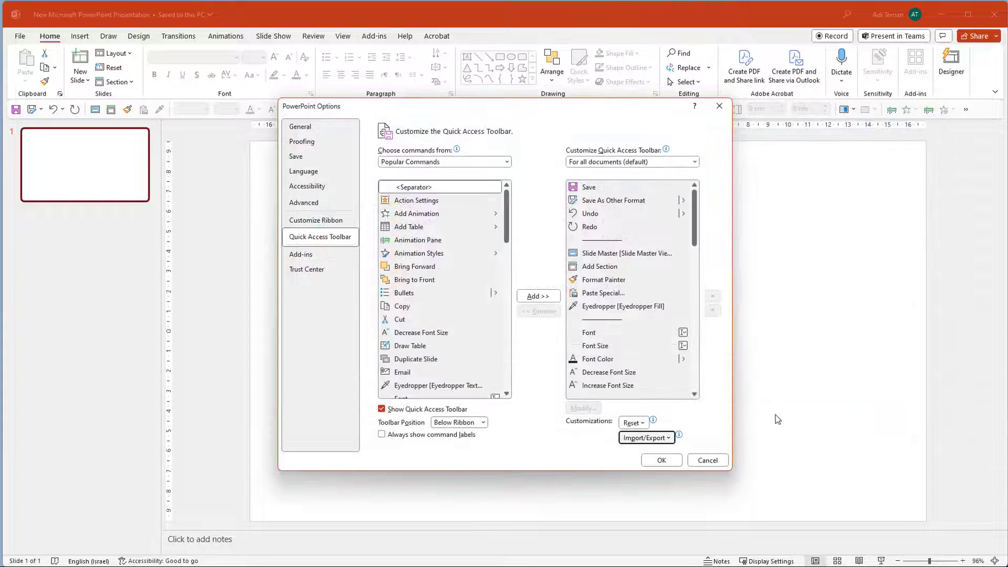
{"action": "left_click", "coordinate": [646, 438]}
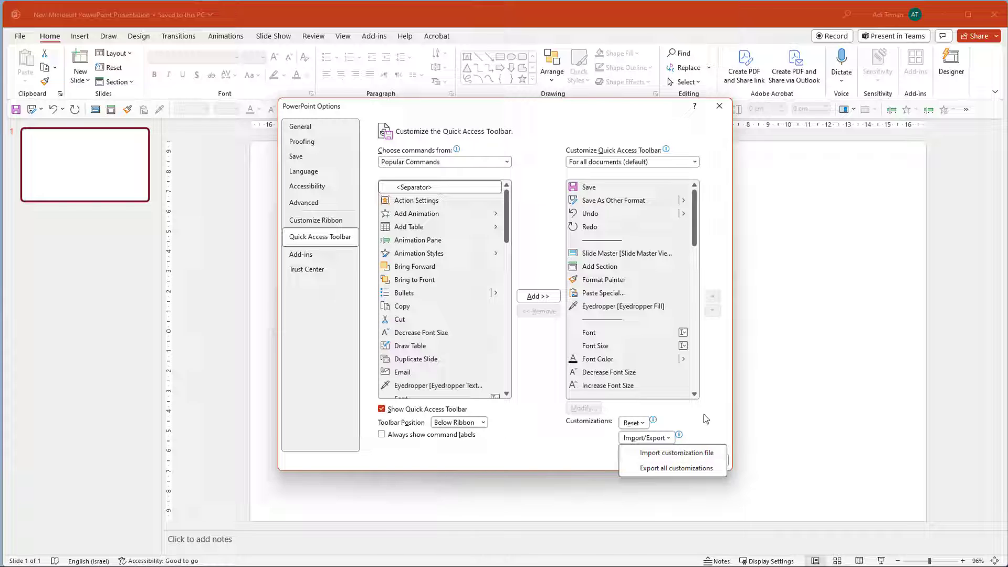
{"action": "left_click", "coordinate": [825, 416]}
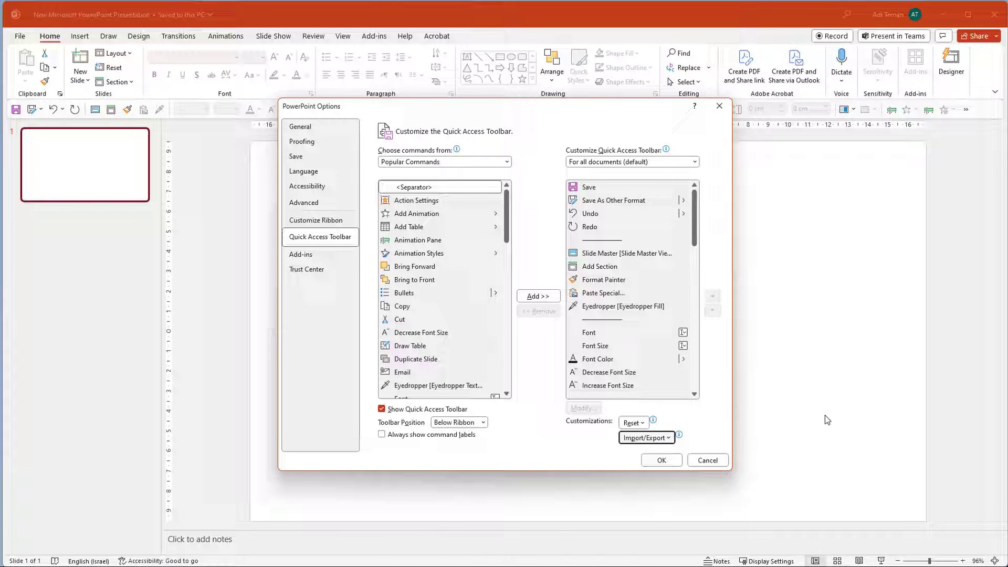
{"action": "left_click", "coordinate": [708, 460]}
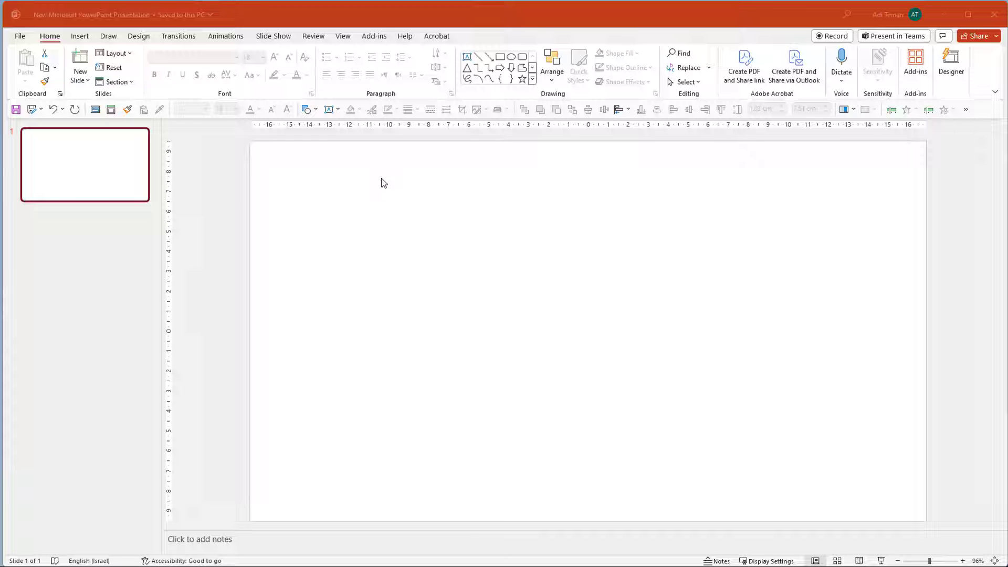
Add two new blank slides, move slide 2 below slide 3, and return to slide 1.
{"action": "left_click", "coordinate": [116, 192]}
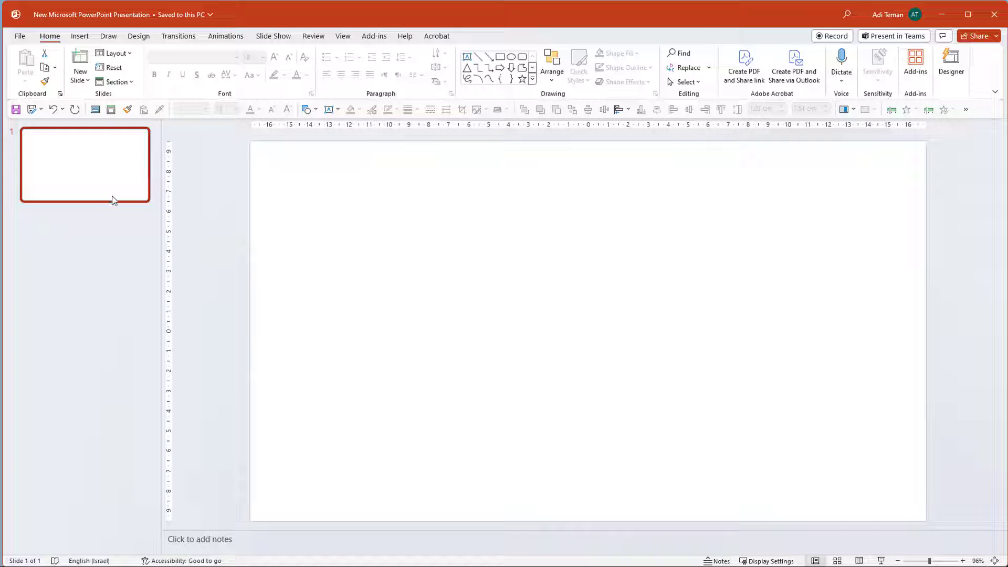
{"action": "right_click", "coordinate": [109, 209]}
{"action": "left_click", "coordinate": [140, 254]}
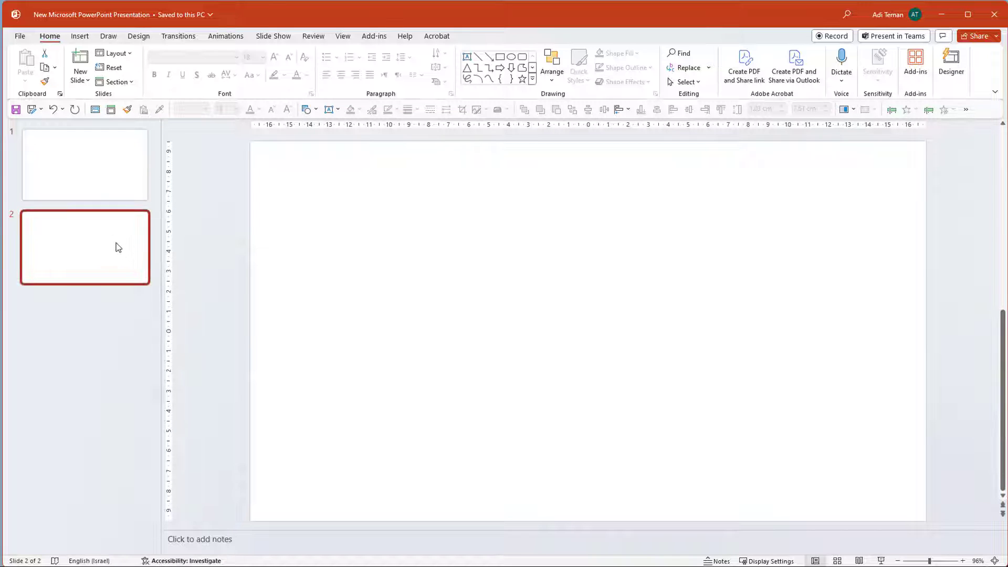
{"action": "right_click", "coordinate": [96, 311]}
{"action": "left_click", "coordinate": [119, 352]}
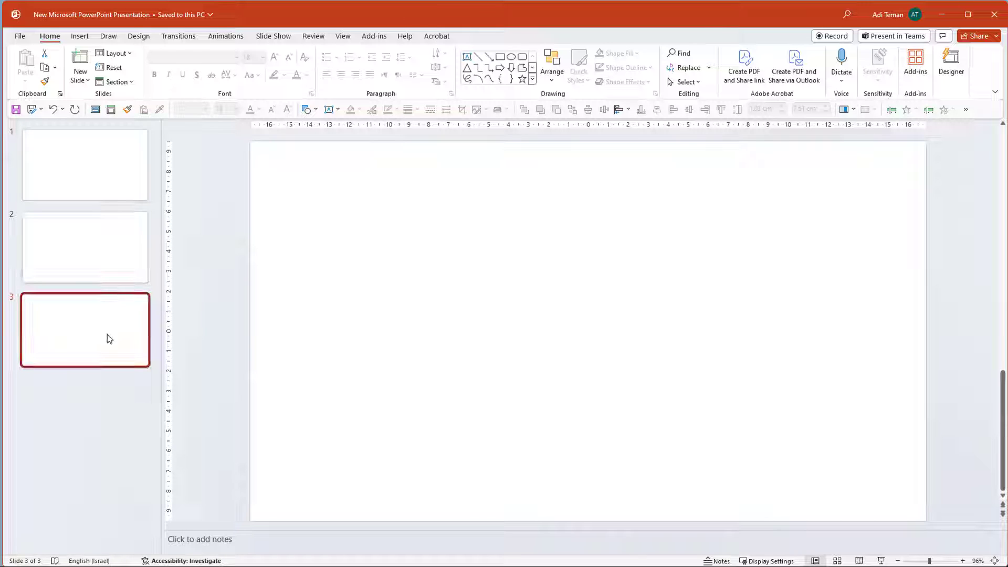
{"action": "left_click_drag", "start_coordinate": [74, 263], "coordinate": [89, 315]}
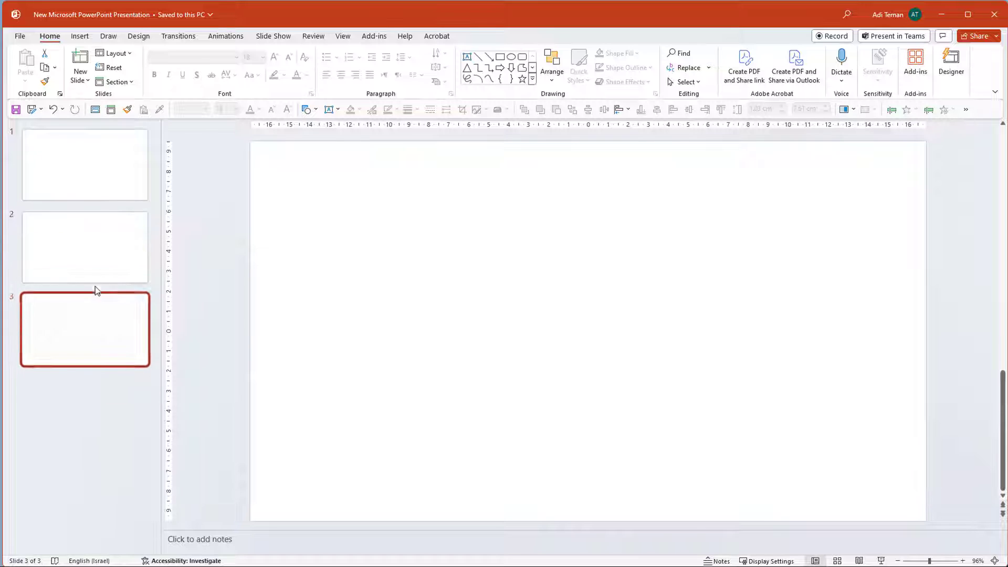
{"action": "left_click", "coordinate": [90, 174]}
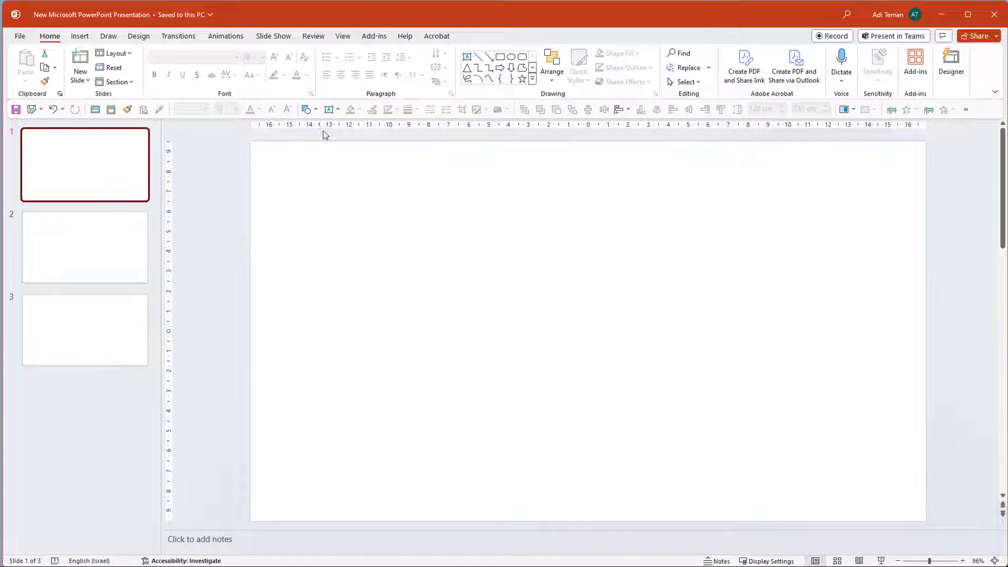
Draw a bottom-right text box reading lowercase 'my_figure' and nudge it to the slide's bottom edge.
{"action": "left_click", "coordinate": [329, 111]}
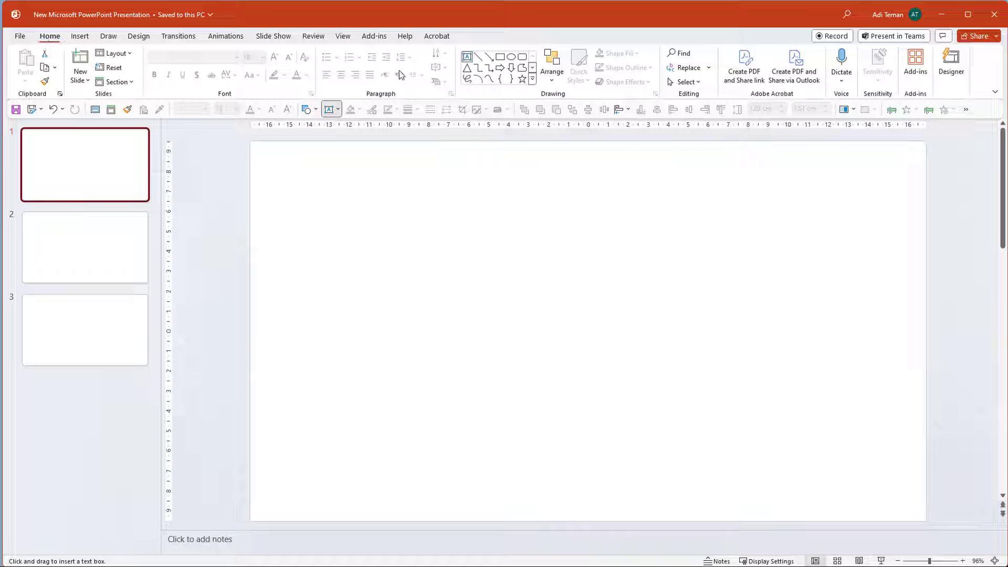
{"action": "left_click", "coordinate": [80, 36]}
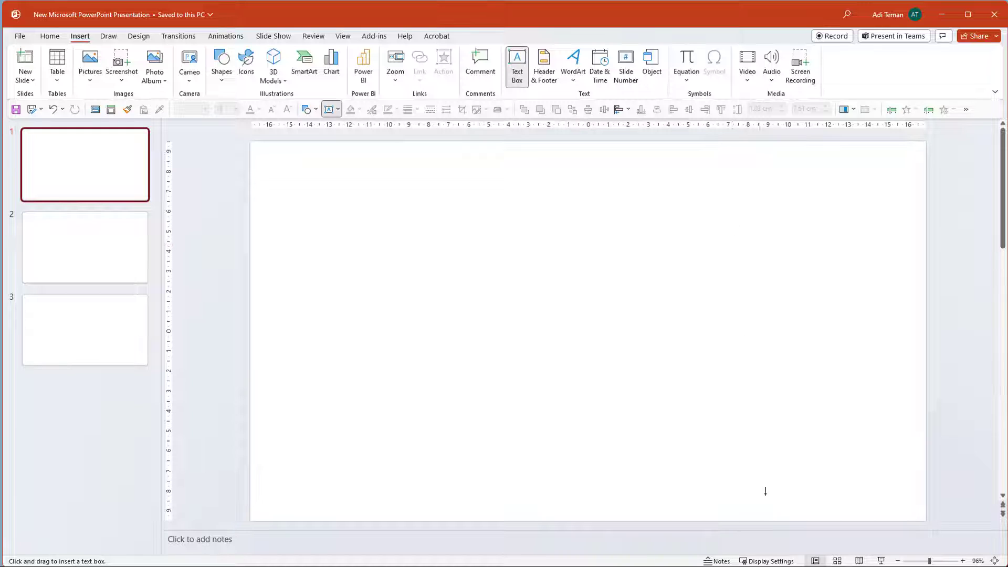
{"action": "left_click_drag", "start_coordinate": [774, 499], "coordinate": [925, 521]}
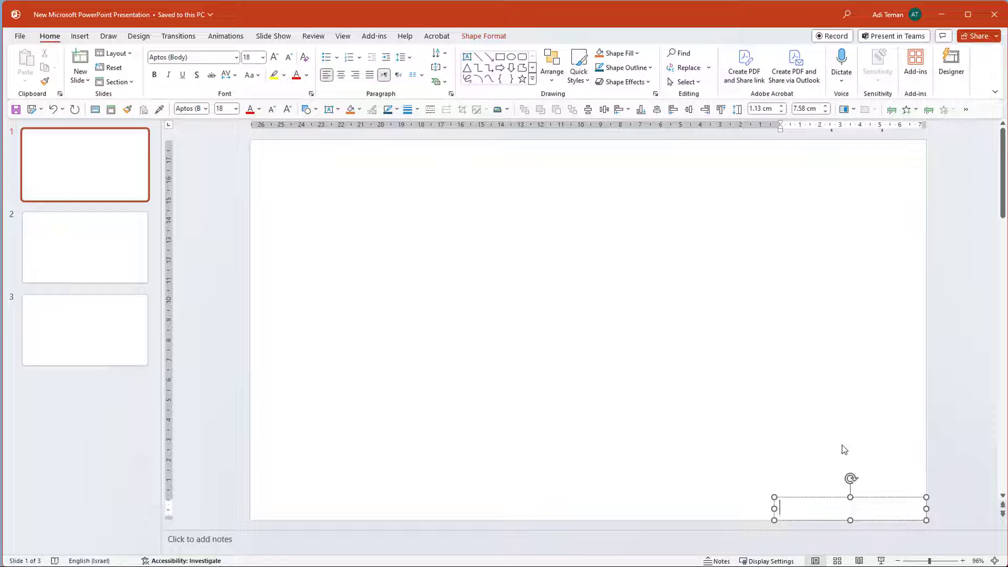
{"action": "type", "text": "my_figure"}
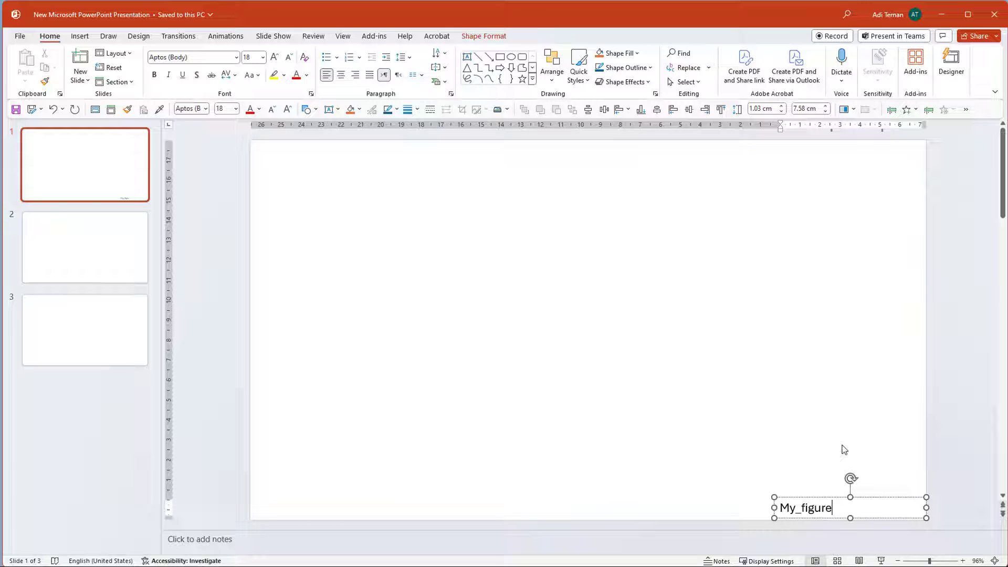
{"action": "key", "text": "ctrl+z"}
{"action": "key", "text": "ctrl+z"}
{"action": "type", "text": "figure"}
{"action": "left_click", "coordinate": [854, 416]}
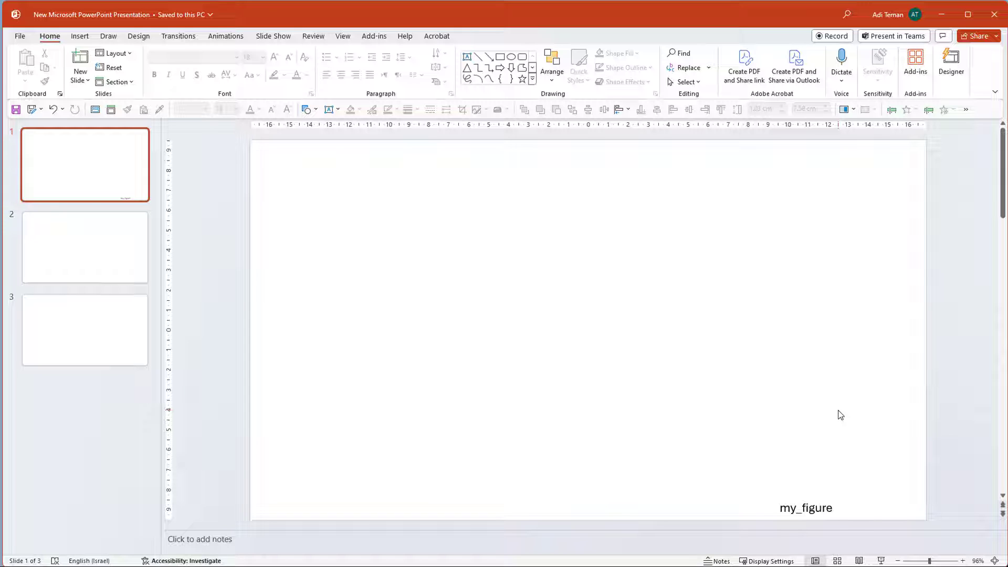
{"action": "left_click", "coordinate": [829, 507]}
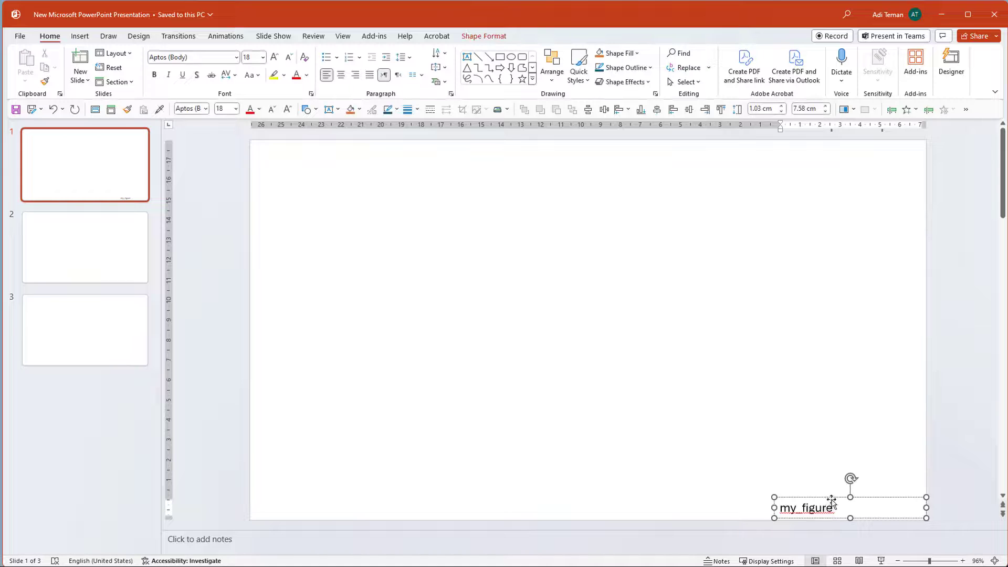
{"action": "mouse_move", "coordinate": [832, 502]}
{"action": "left_mouse_down"}
{"action": "mouse_move", "coordinate": [849, 519]}
{"action": "mouse_move", "coordinate": [842, 496]}
{"action": "left_mouse_up"}
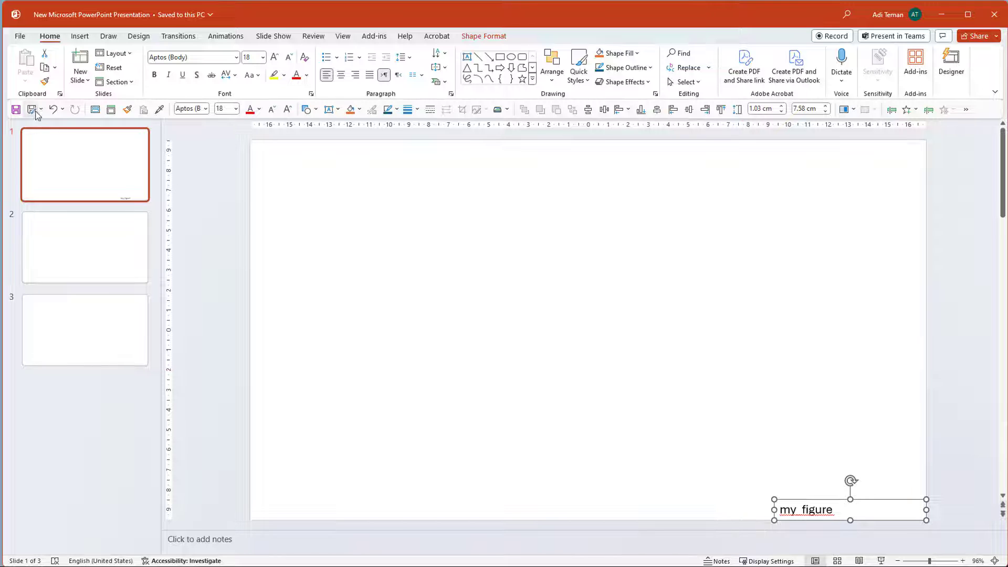
In Save As, target the Desktop and pick PDF (*.pdf) as the file type.
{"action": "left_click", "coordinate": [19, 36]}
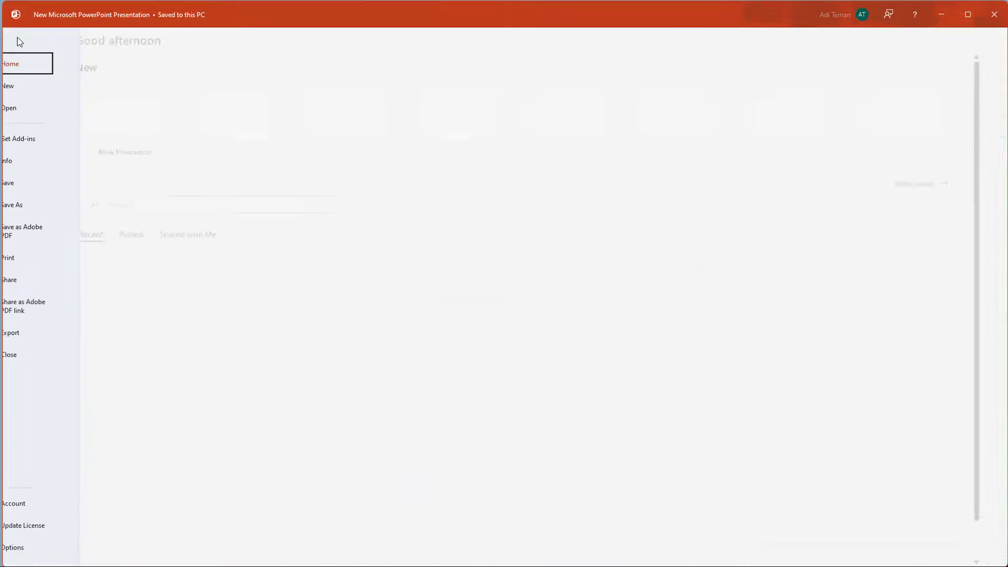
{"action": "left_click", "coordinate": [40, 205]}
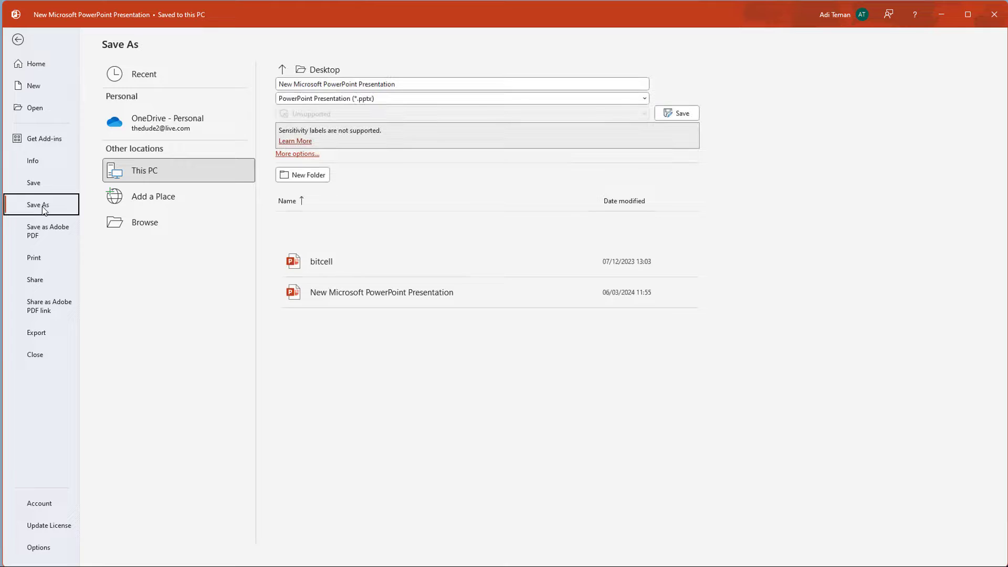
{"action": "left_click", "coordinate": [396, 98]}
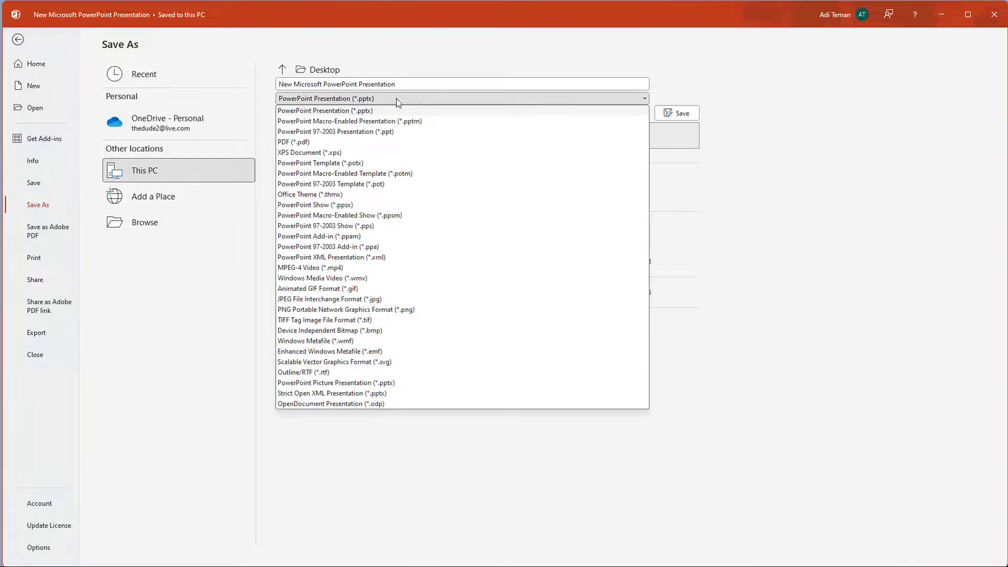
{"action": "left_click", "coordinate": [388, 143]}
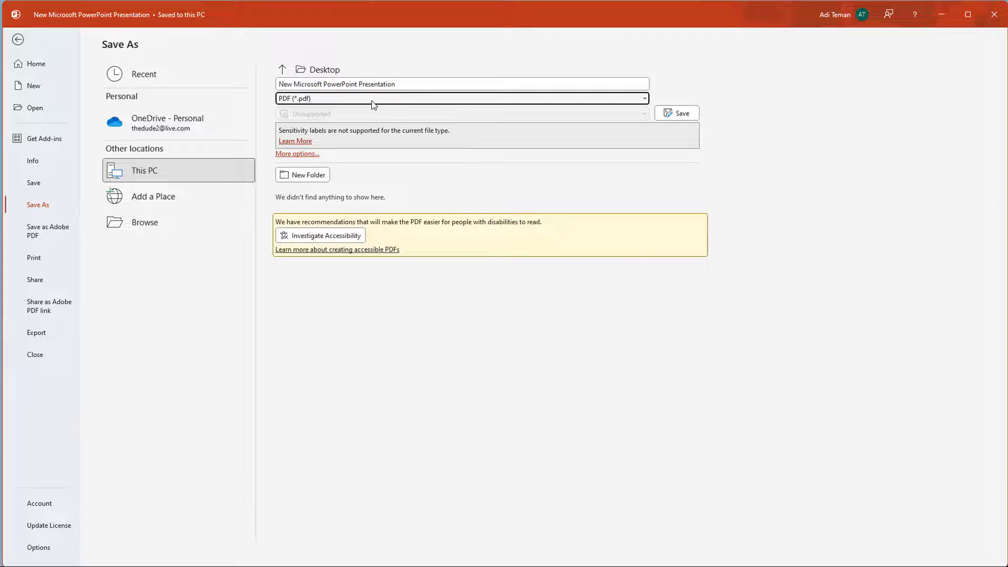
Save only the current slide as the PDF 'my_figure' using the Current slide option.
{"action": "left_click", "coordinate": [309, 154]}
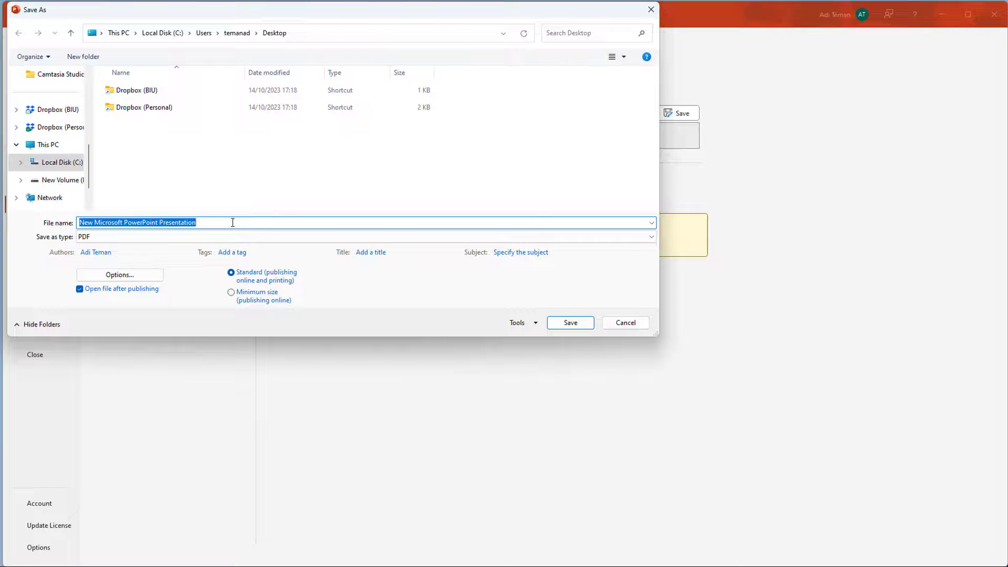
{"action": "type", "text": "m"}
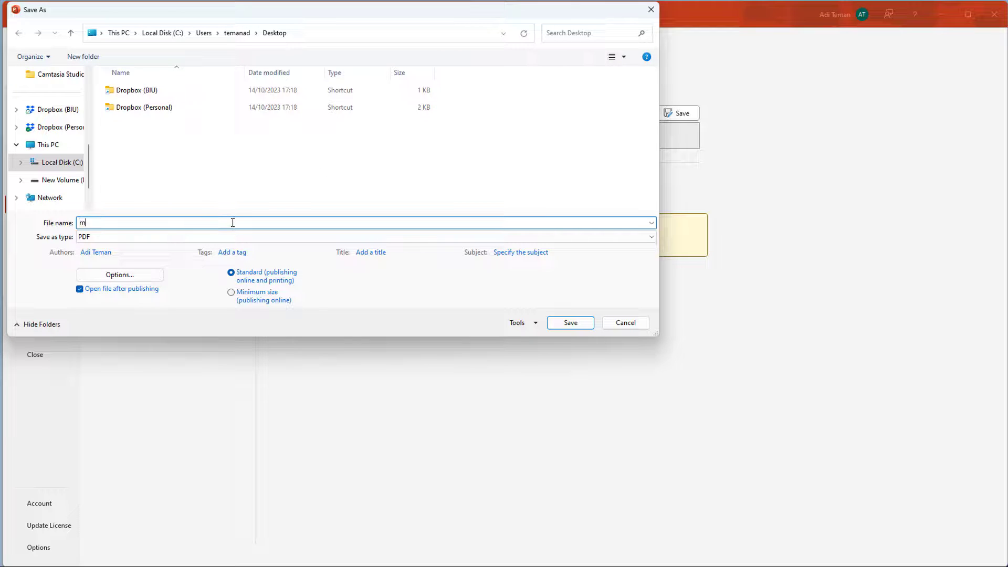
{"action": "type", "text": "y_figure"}
{"action": "left_click", "coordinate": [116, 276]}
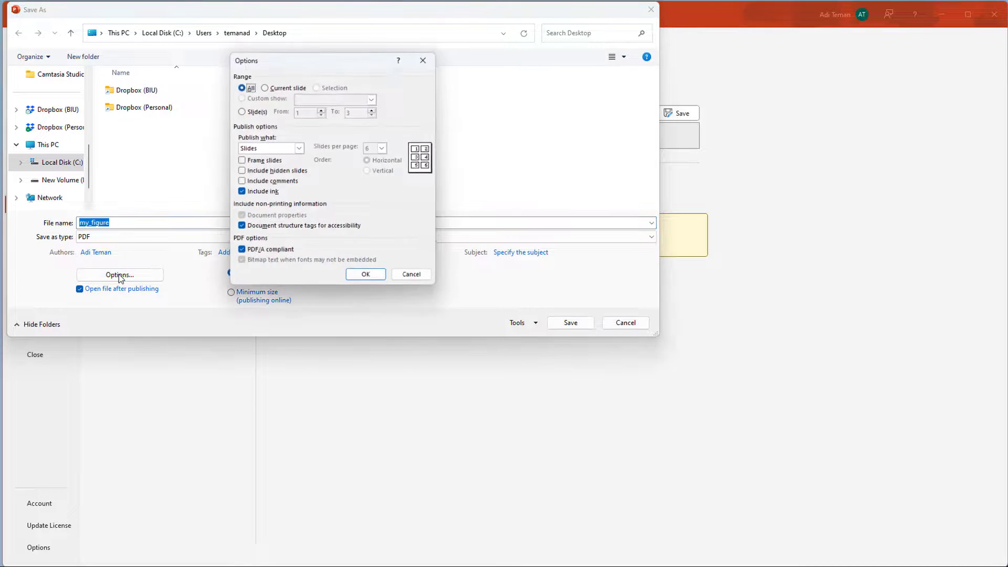
{"action": "left_click", "coordinate": [278, 87]}
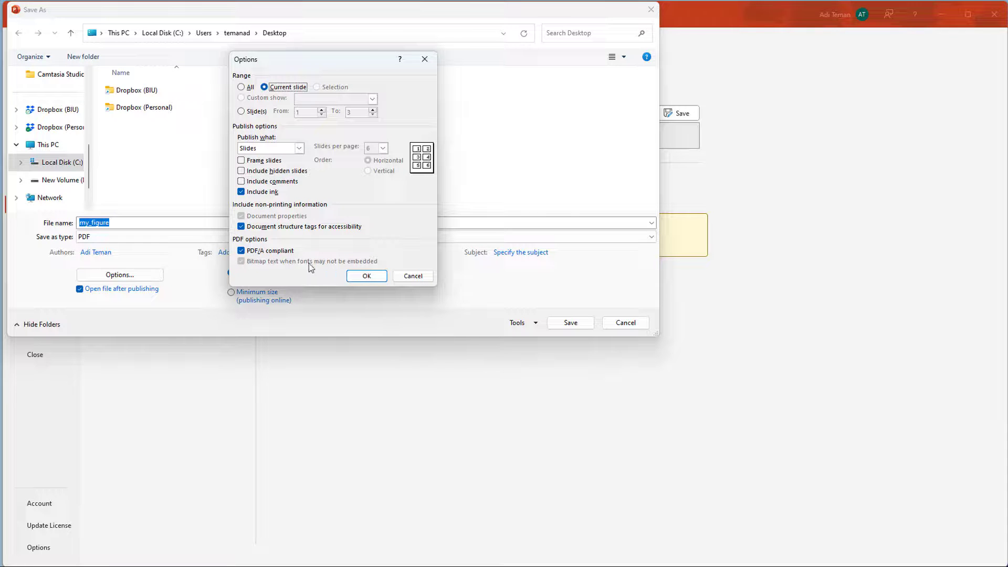
{"action": "left_click", "coordinate": [367, 280]}
{"action": "left_click", "coordinate": [366, 277]}
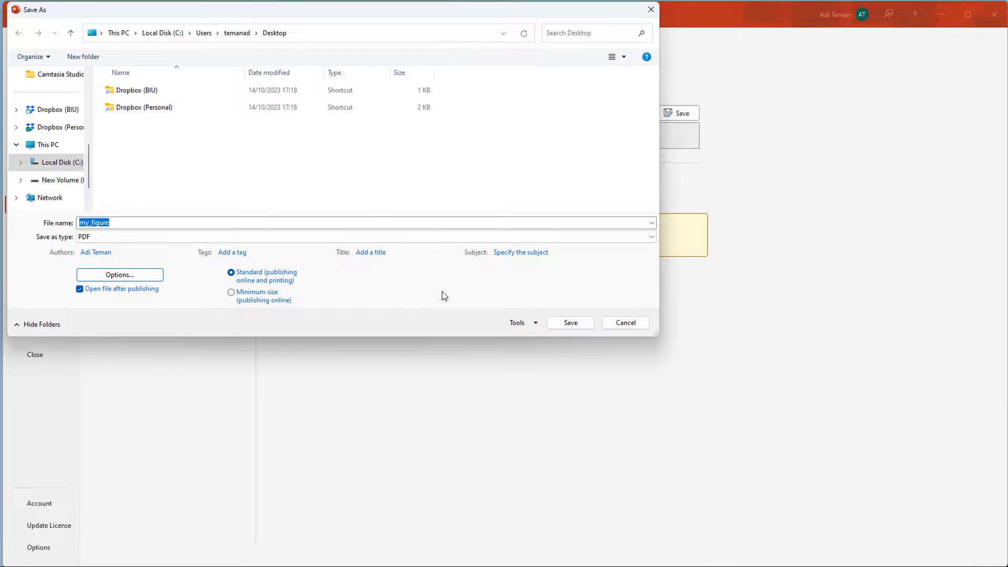
{"action": "left_click", "coordinate": [583, 324]}
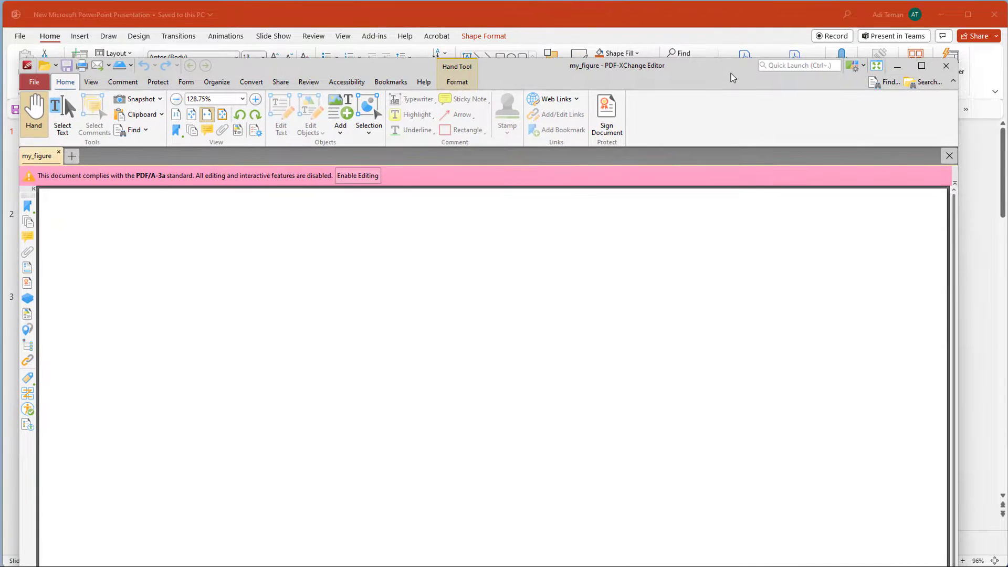
Maximize and restore the my_figure PDF in PDF-XChange Editor to review it, then close the viewer.
{"action": "double_click", "coordinate": [731, 73]}
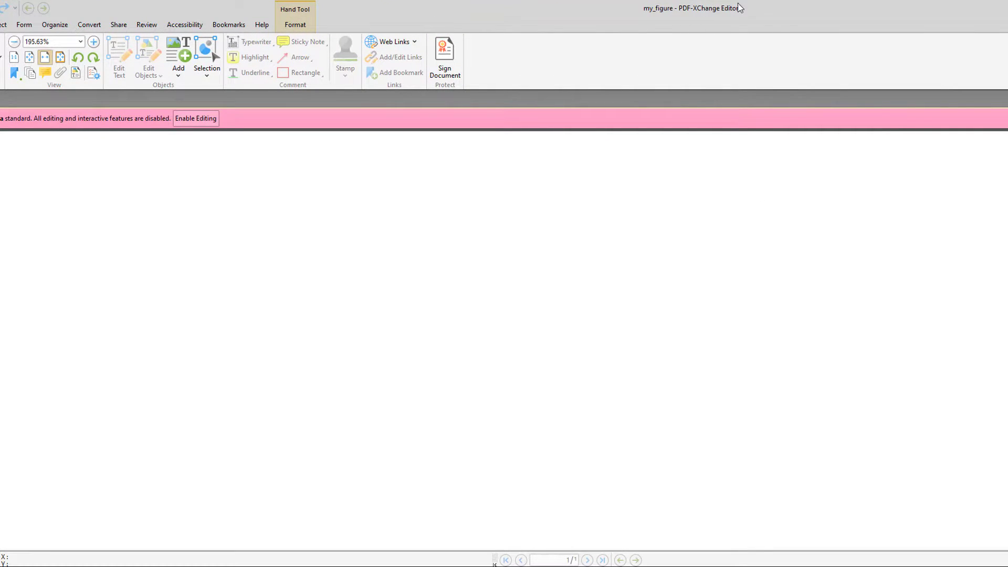
{"action": "double_click", "coordinate": [782, 11]}
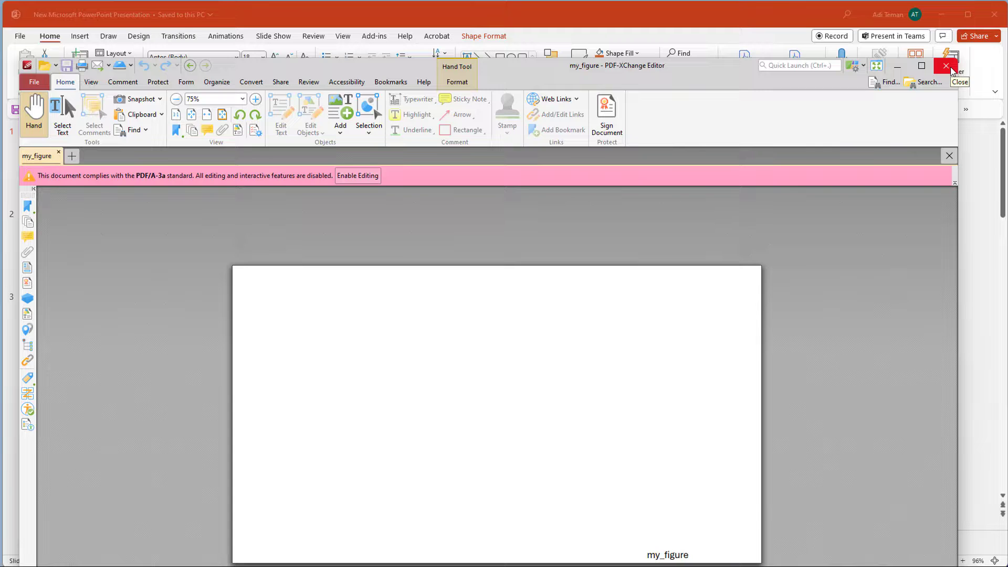
{"action": "left_click", "coordinate": [947, 66]}
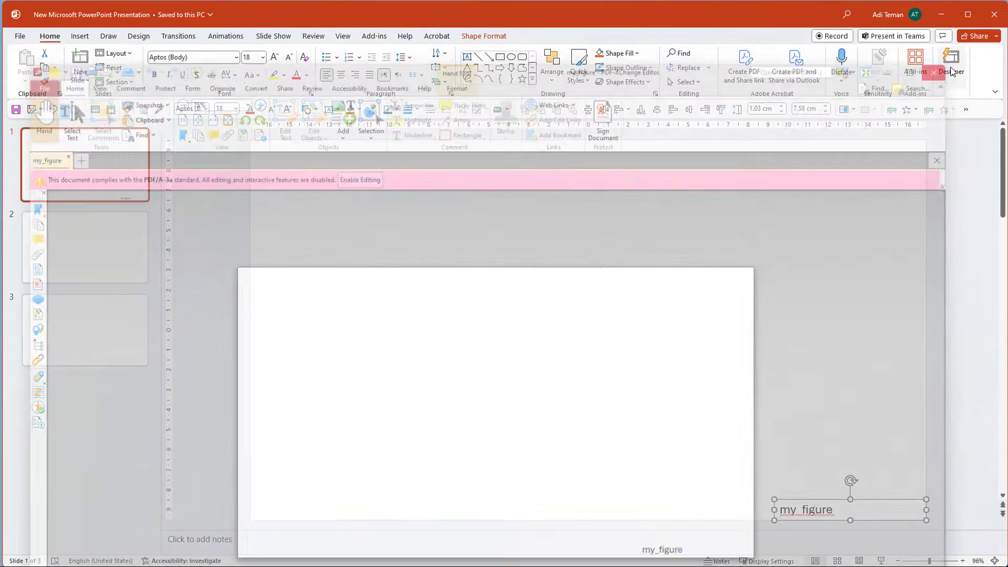